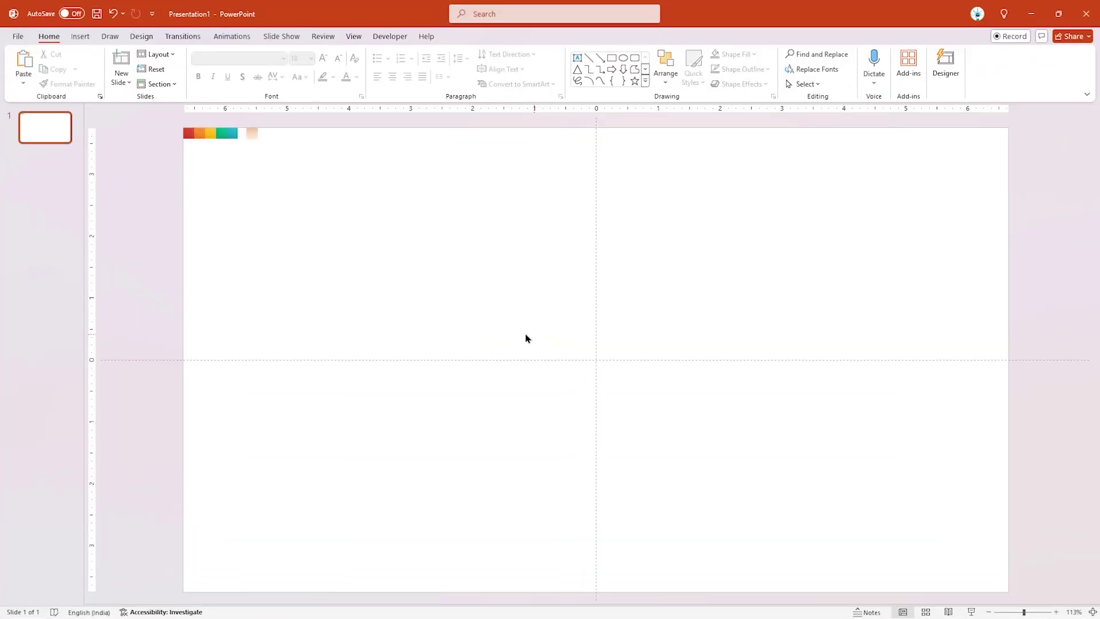
Insert a blue inverted isosceles triangle and remove its outline
left_click(120, 54)
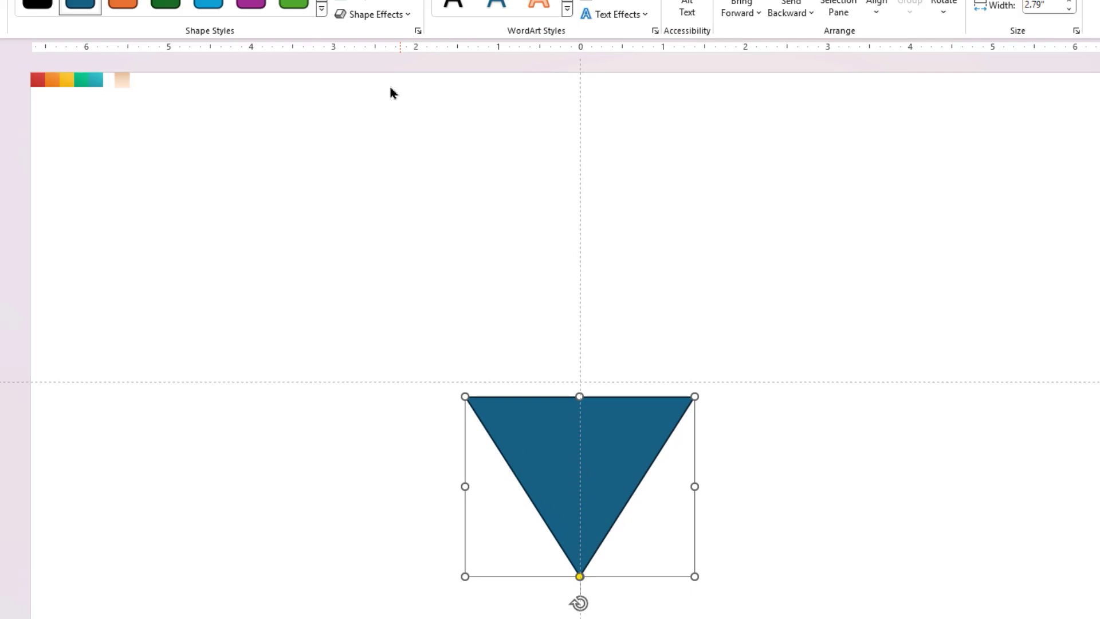
left_click(401, 84)
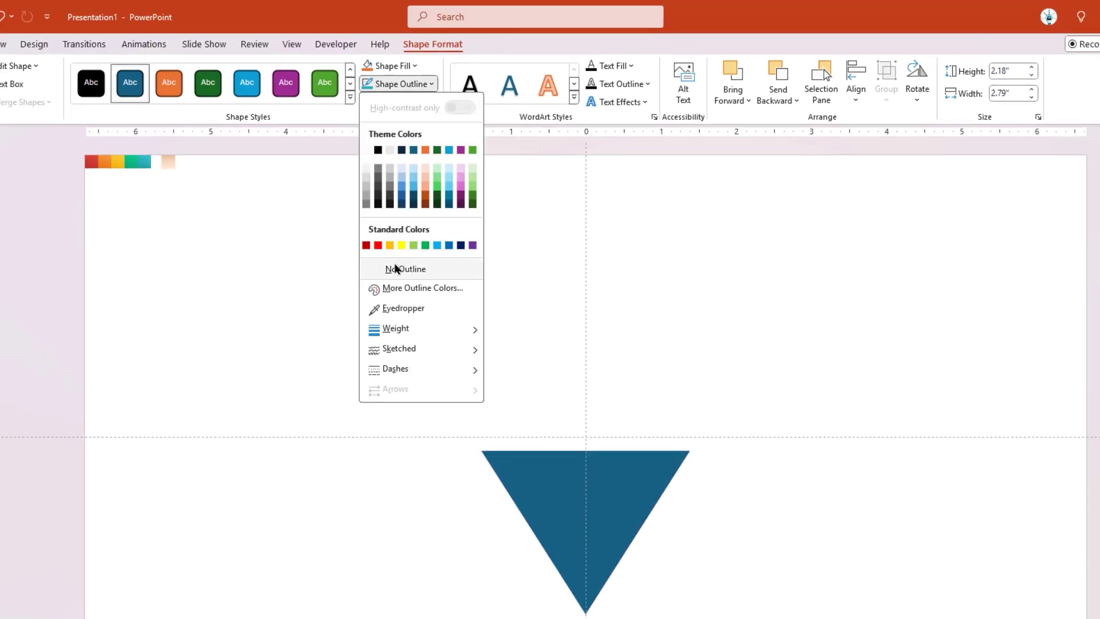
left_click(395, 269)
left_click(280, 287)
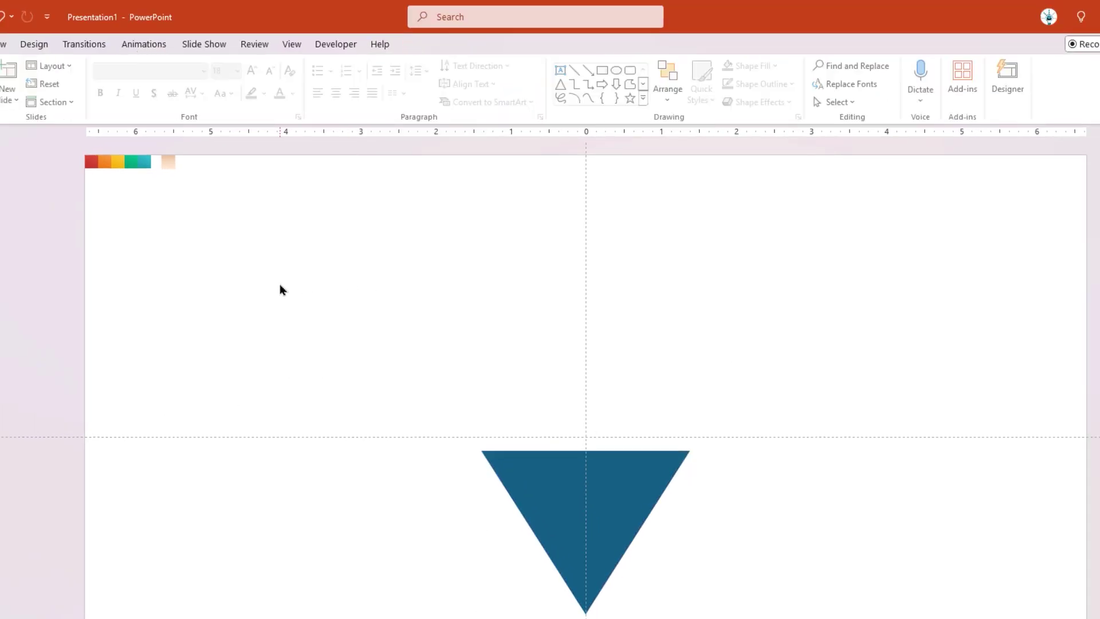
Draw an orange-filled oval across the triangle's lower point
left_click(0, 51)
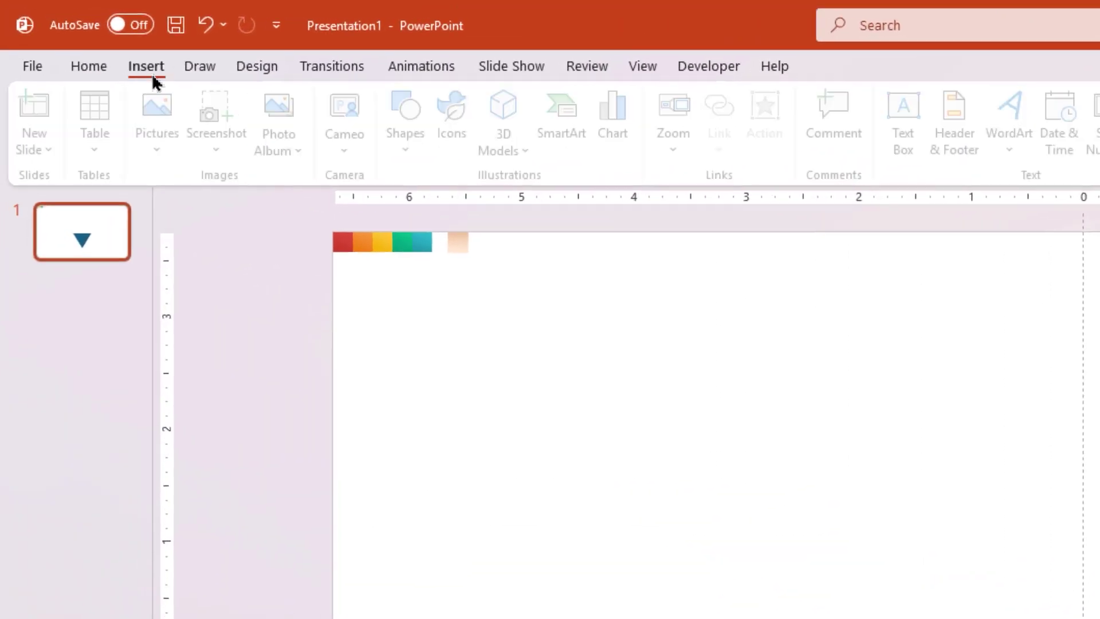
left_click(408, 150)
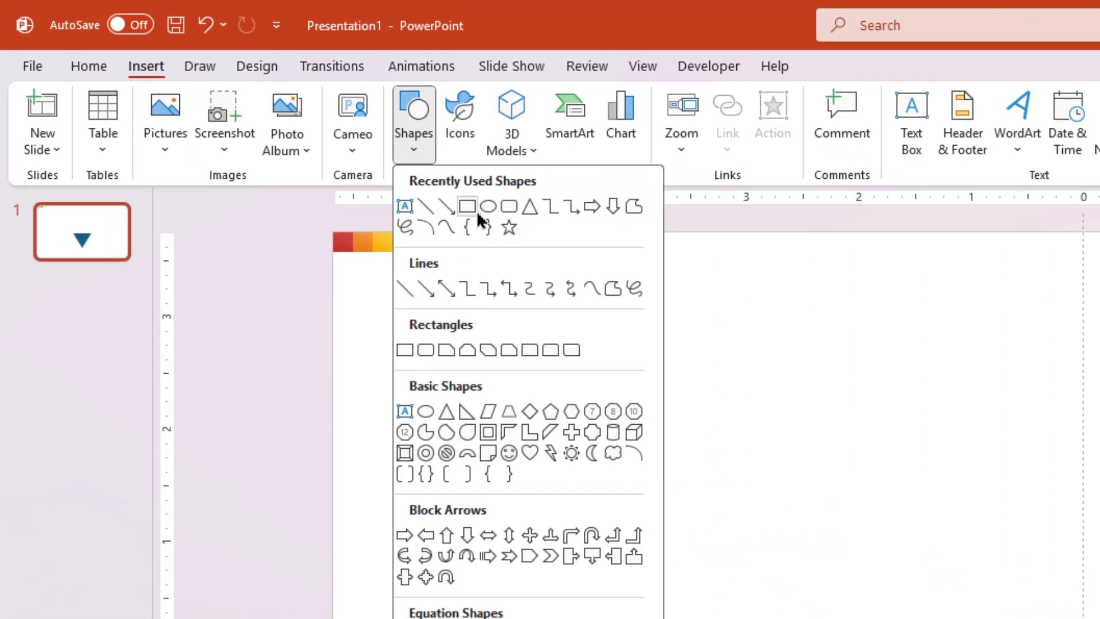
left_click(484, 213)
mouse_move(757, 400)
left_mouse_down()
mouse_move(1018, 522)
mouse_move(1059, 569)
left_mouse_up()
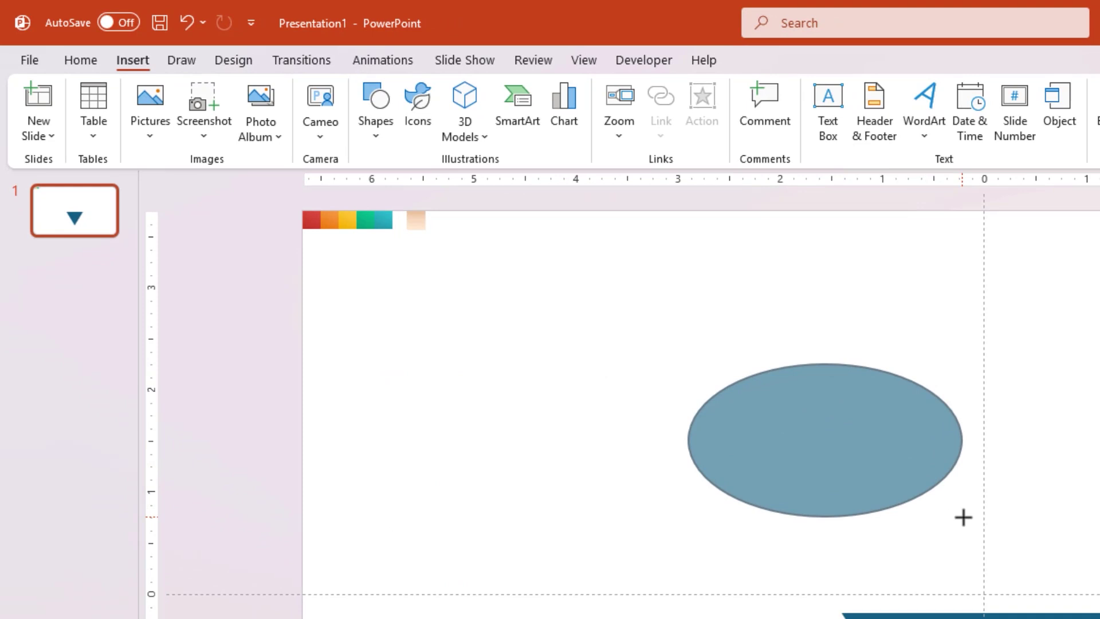
left_click(688, 93)
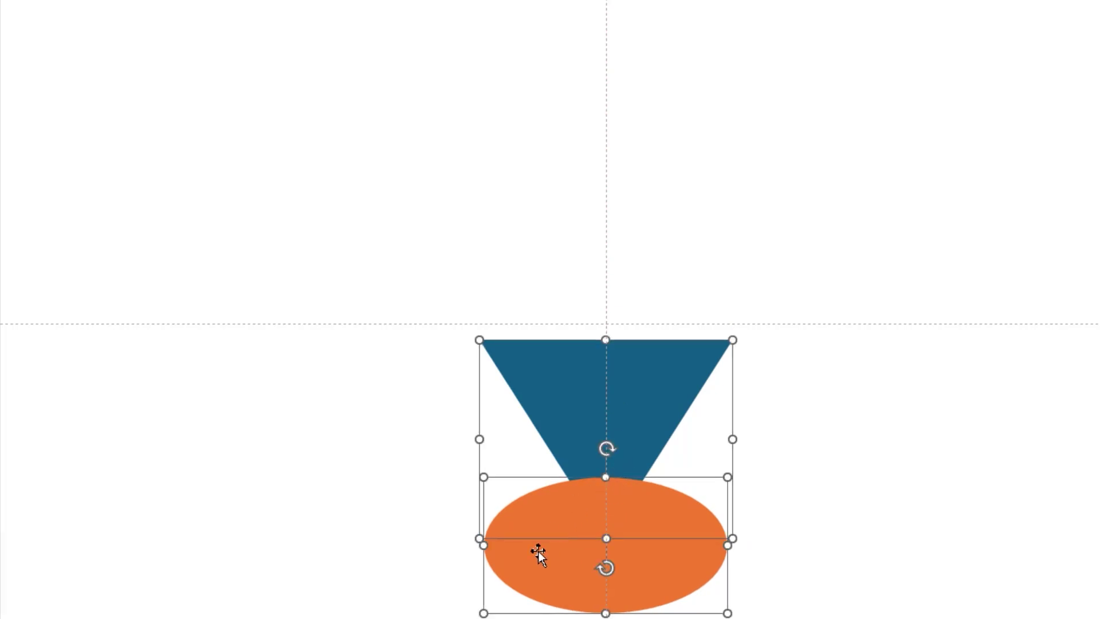
Fragment the oval and triangle together, then delete the leftover oval piece
left_click(213, 124)
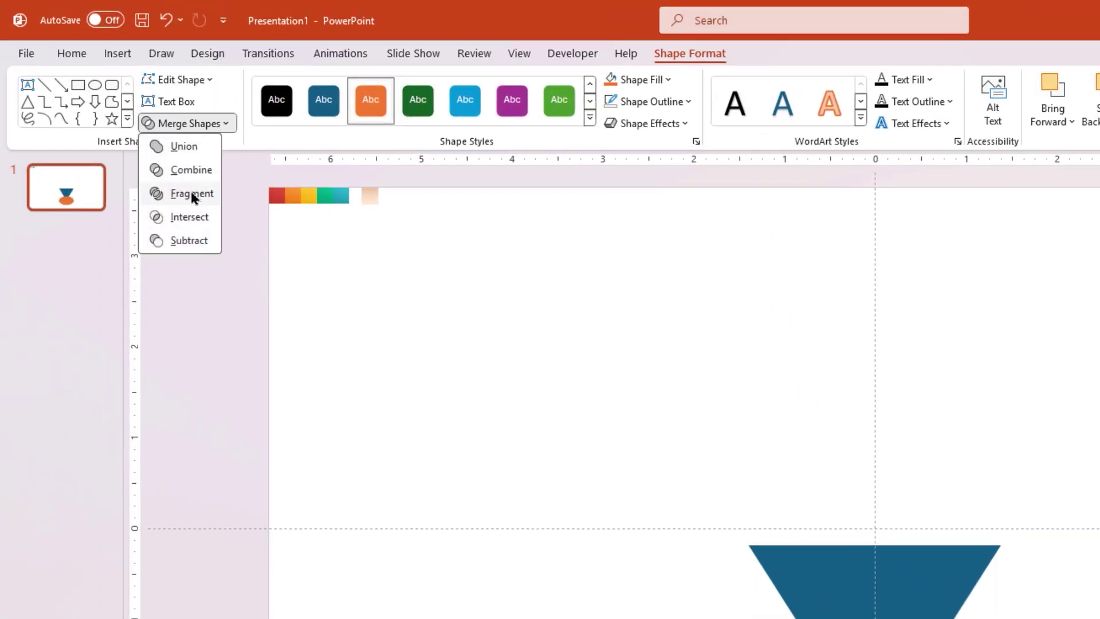
left_click(192, 194)
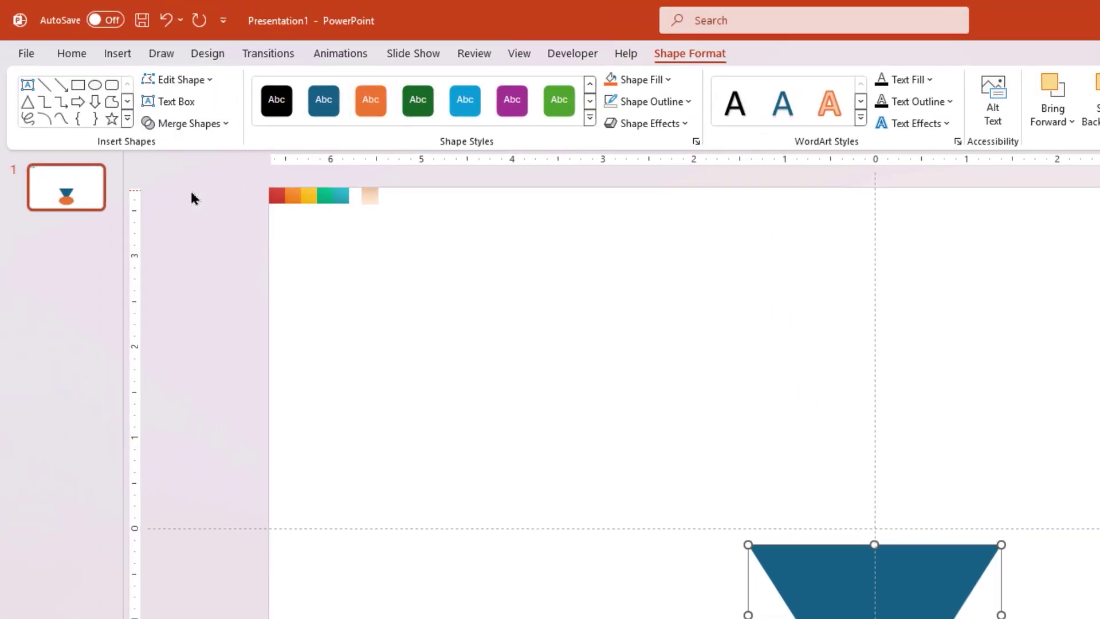
left_click_drag(926, 618, 924, 618)
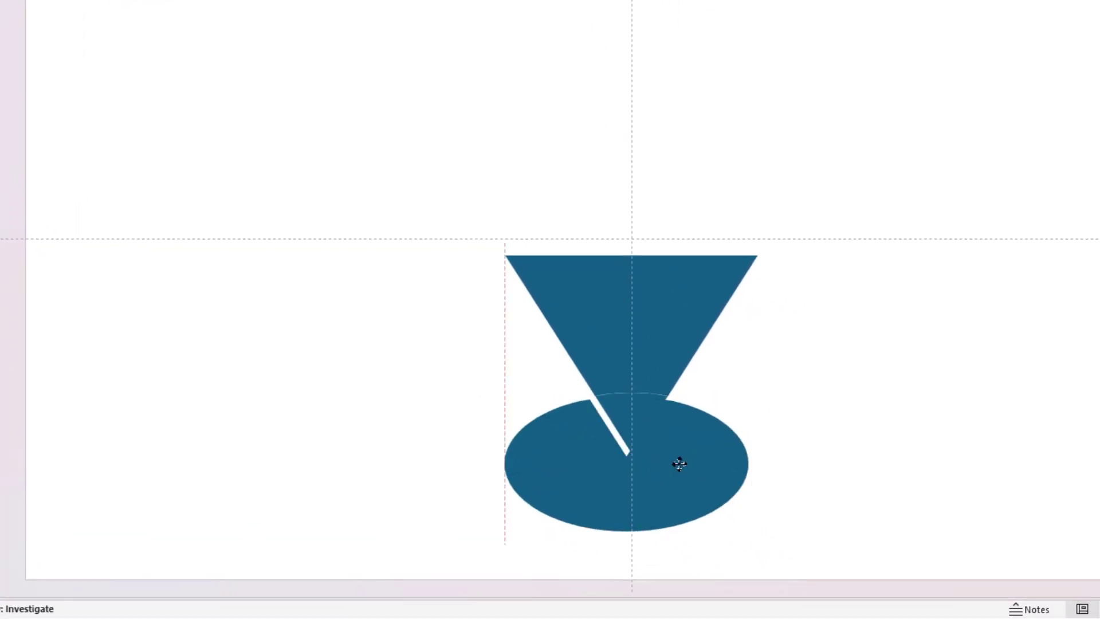
left_click_drag(679, 464, 351, 413)
key("Delete")
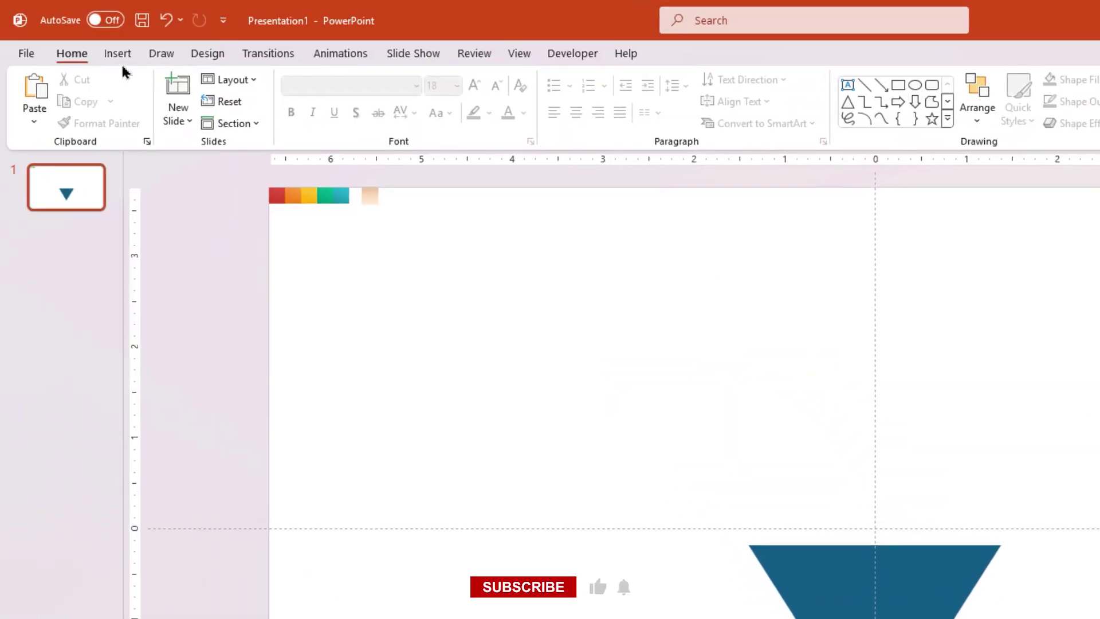
Draw an outline-free rectangle 0.47 in wide and 1.97 in tall at the cone's left edge
left_click(118, 53)
left_click(334, 94)
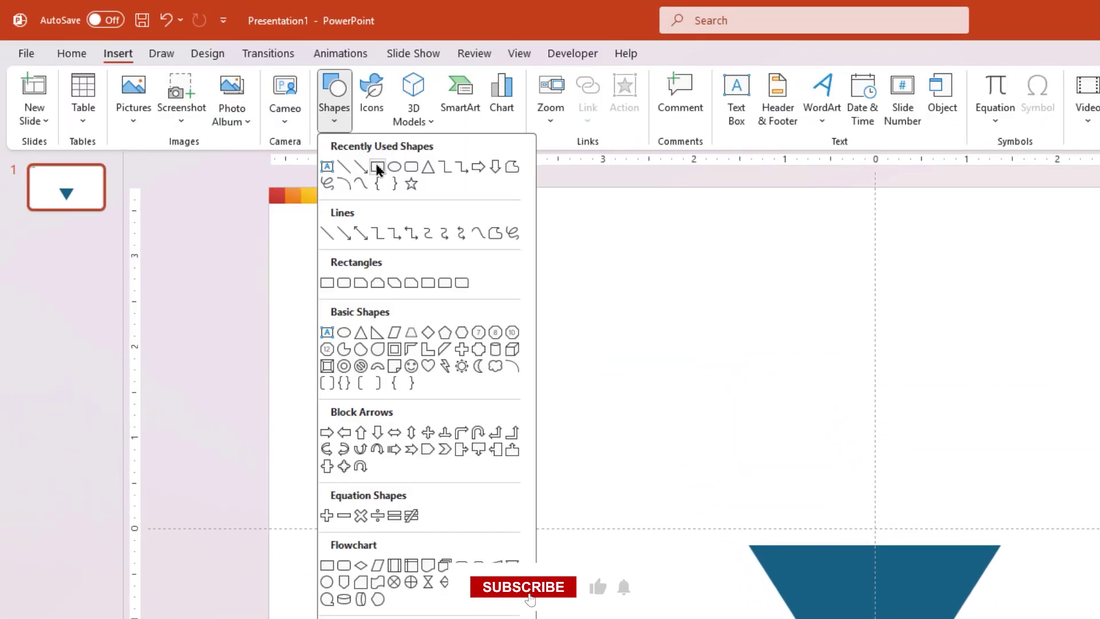
left_click(377, 167)
left_click_drag(753, 353, 790, 545)
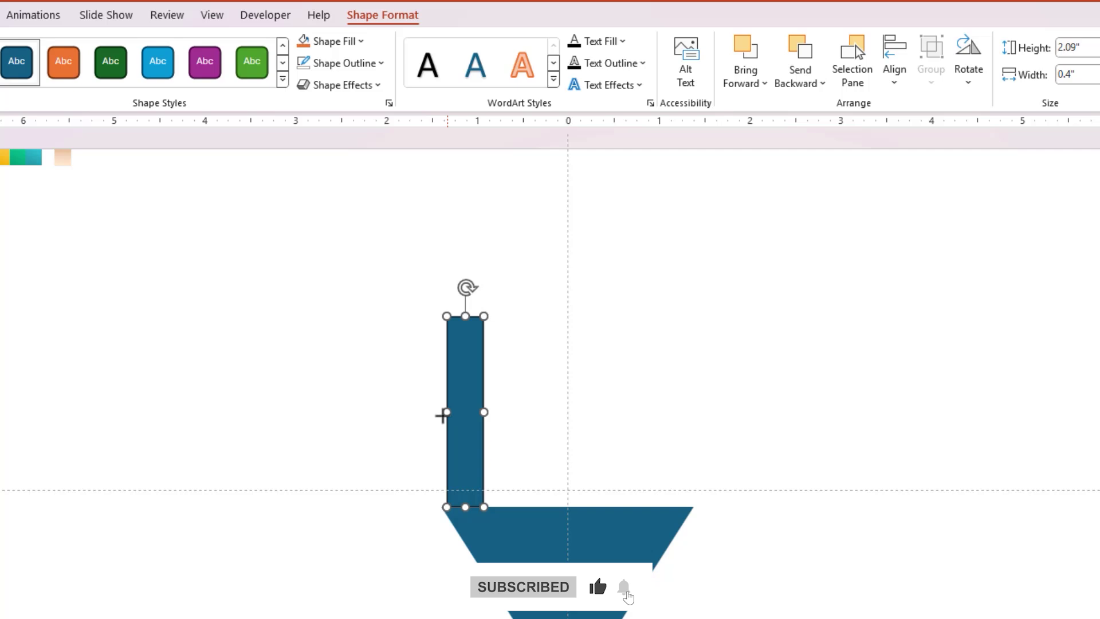
left_click_drag(441, 415, 436, 415)
left_click(342, 63)
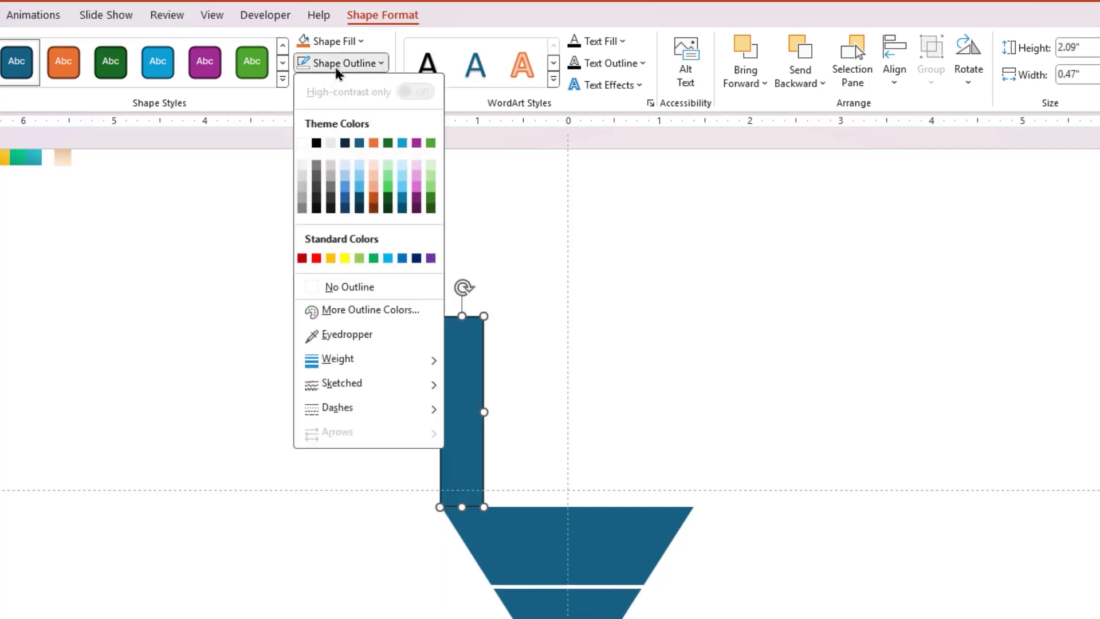
left_click(338, 287)
left_click_drag(463, 464, 466, 466)
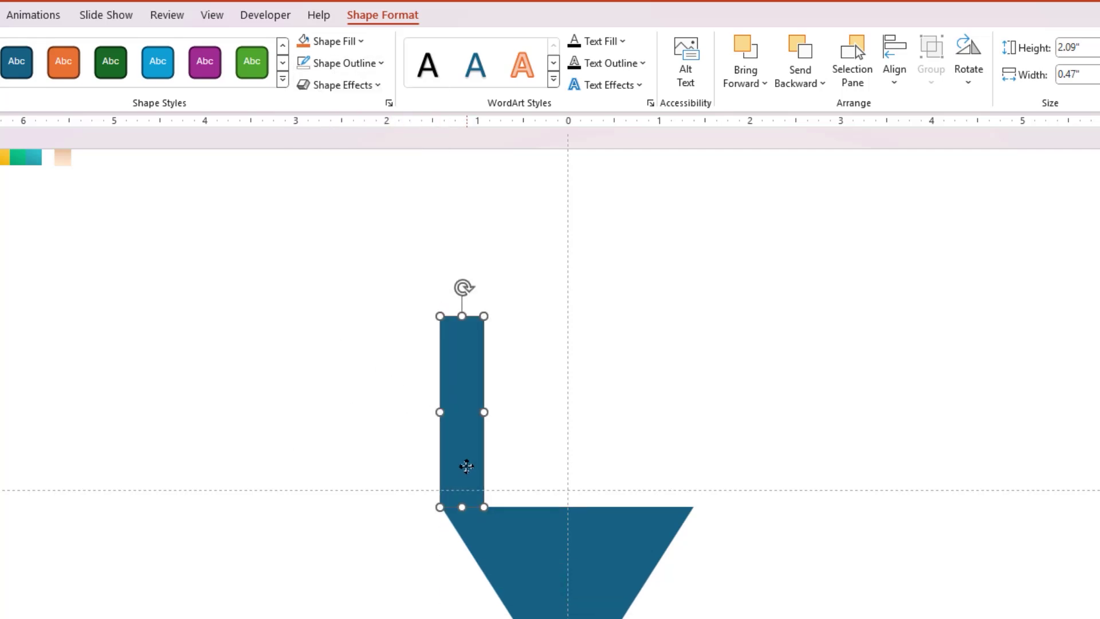
left_click_drag(462, 318, 462, 327)
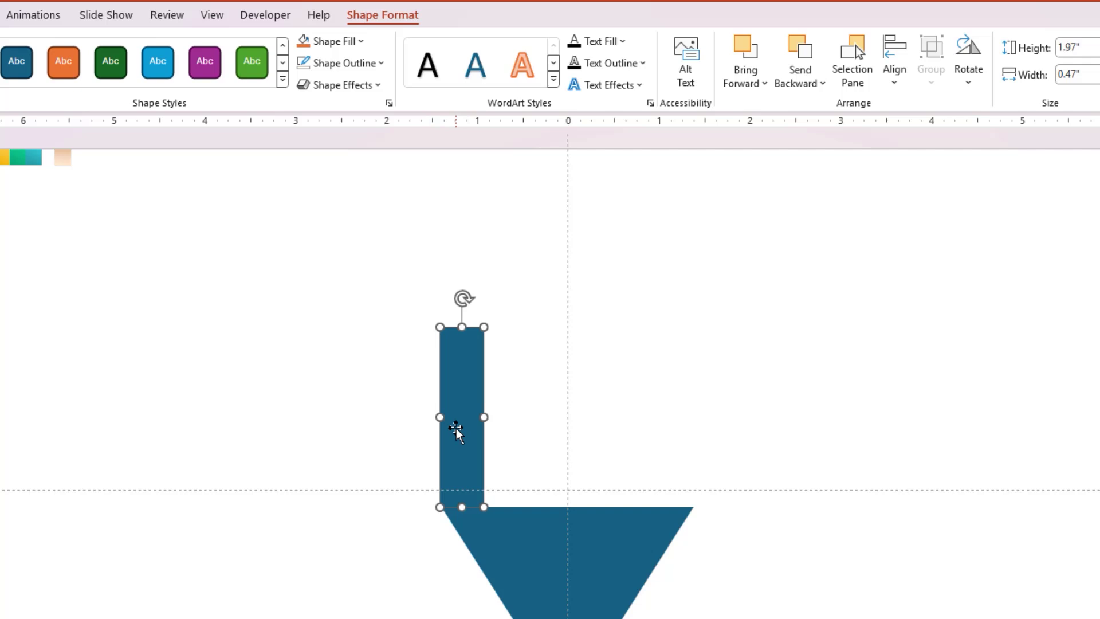
Duplicate the bar four times, each stepped higher and extended down to the cone's top
key("ctrl+d")
left_click_drag(470, 441, 508, 391)
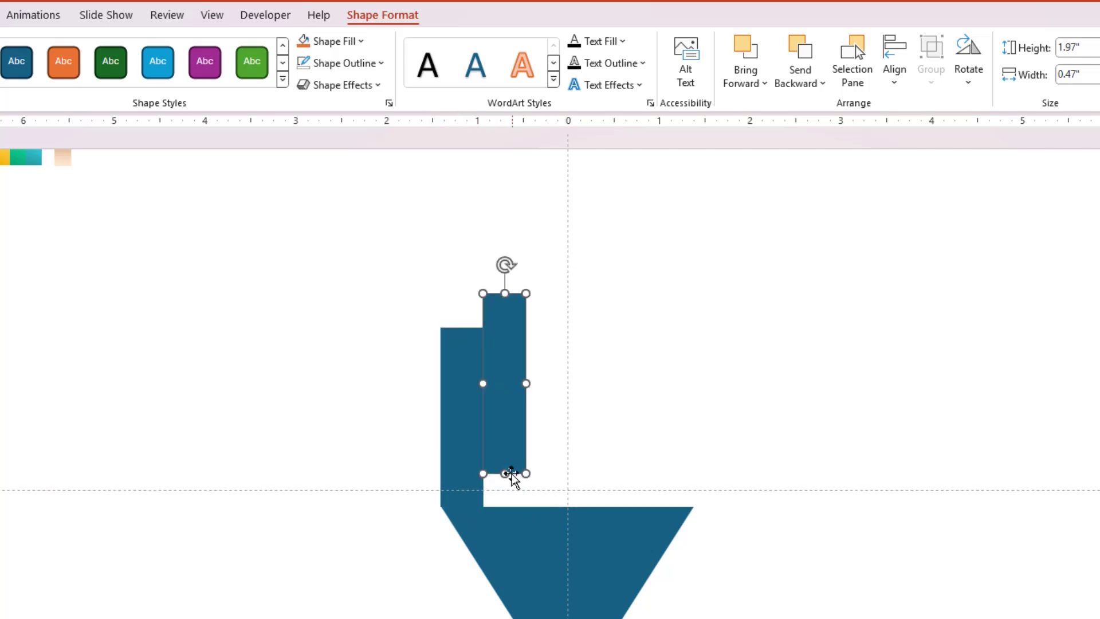
left_click_drag(506, 473, 503, 503)
key("ctrl+d")
left_click_drag(548, 472, 546, 507)
key("ctrl+d")
left_click_drag(590, 472, 590, 506)
key("ctrl+d")
left_click_drag(631, 472, 630, 507)
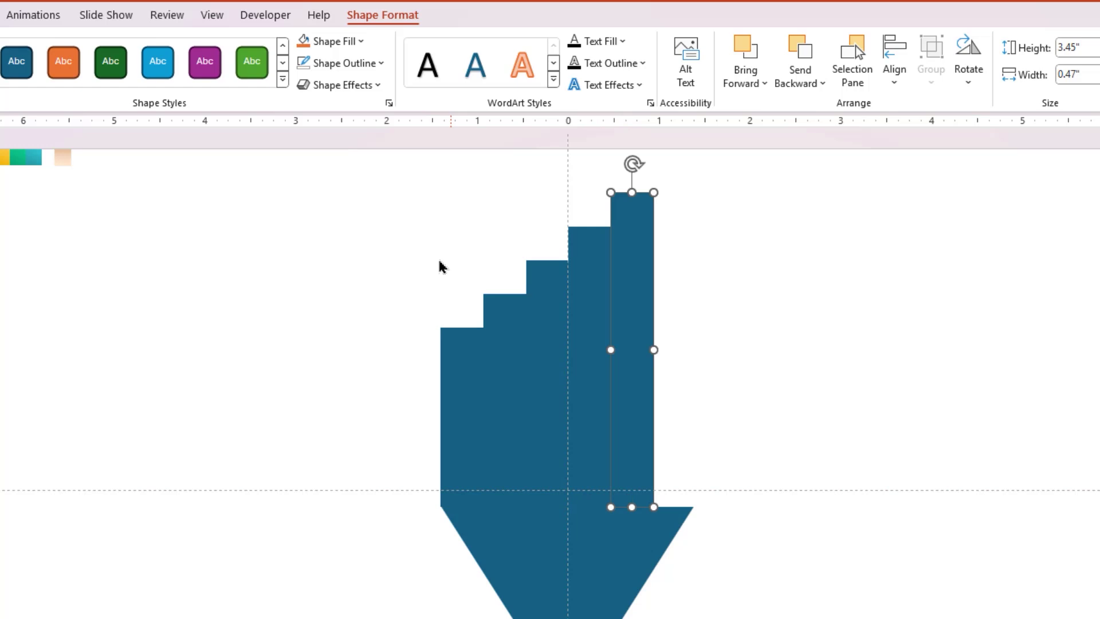
Group the five bars, stretch them to the cone's width and height, then ungroup them
left_click(375, 176)
left_click_drag(368, 166, 673, 538)
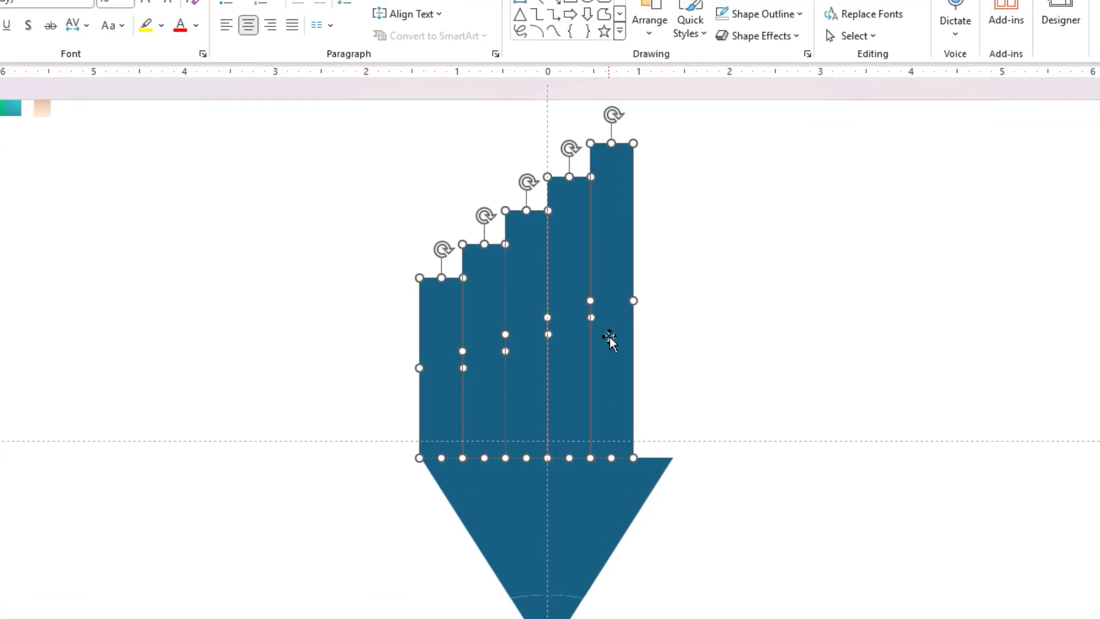
right_click(610, 337)
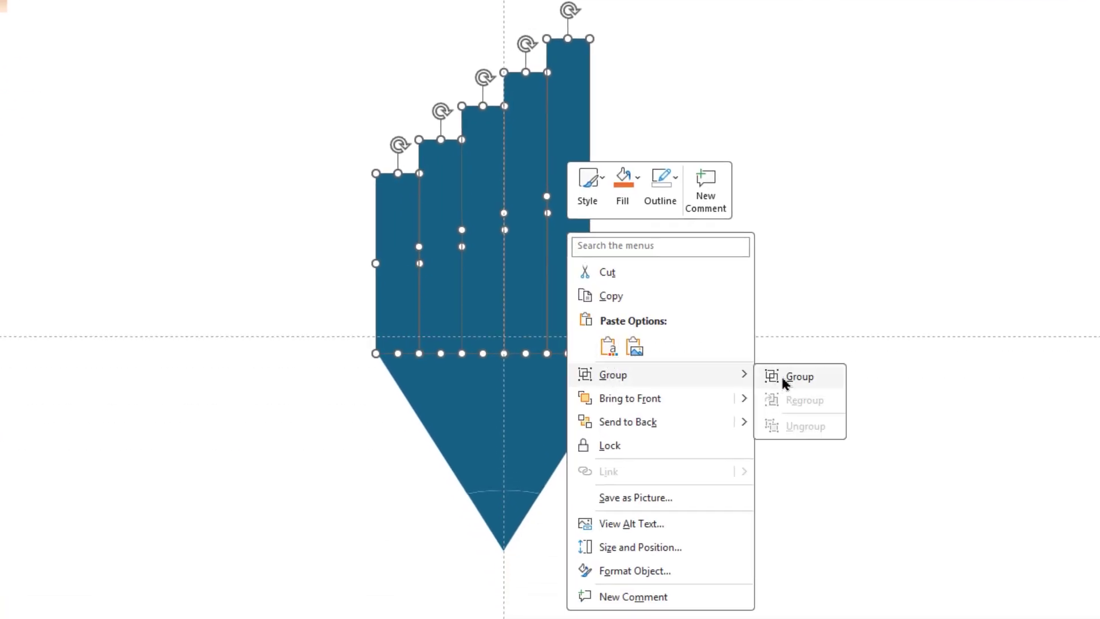
left_click(783, 377)
left_click_drag(596, 197, 625, 199)
left_click_drag(504, 33, 503, 25)
right_click(523, 193)
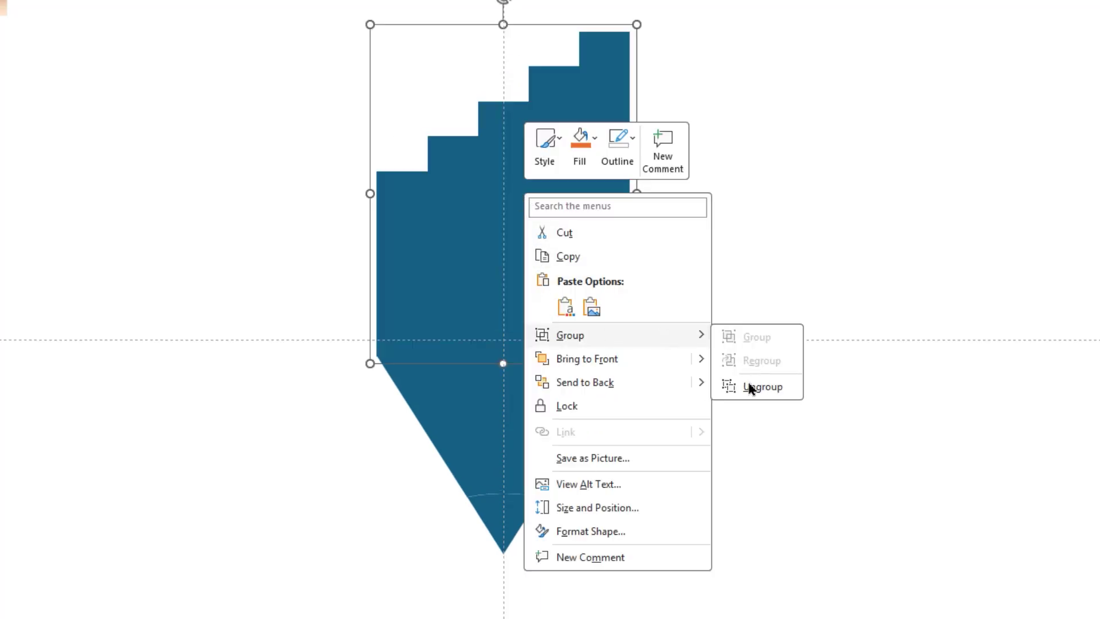
left_click(749, 388)
left_click_drag(808, 614, 369, 22)
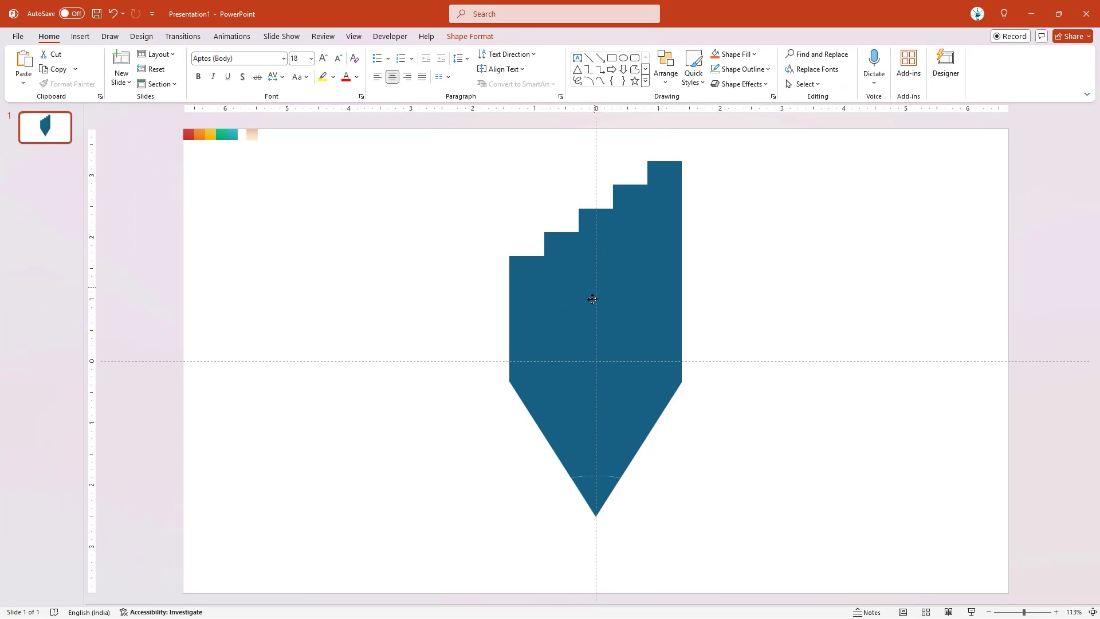
key("ctrl+a")
Give the pencil tip a vertical black gradient fill running upward
left_click(716, 413)
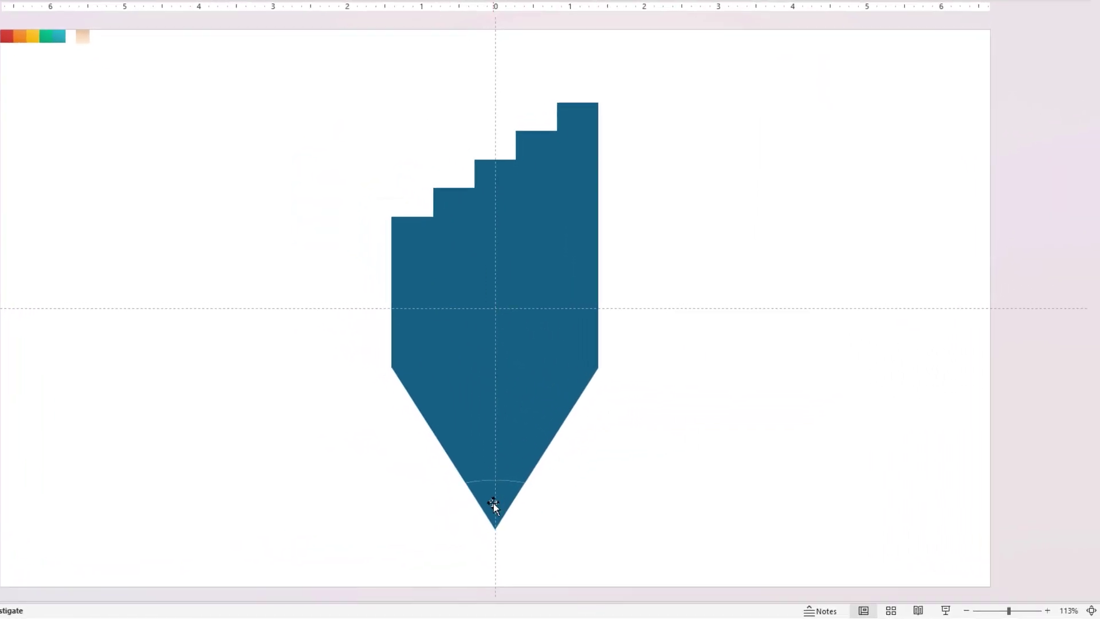
right_click(494, 507)
left_click(545, 470)
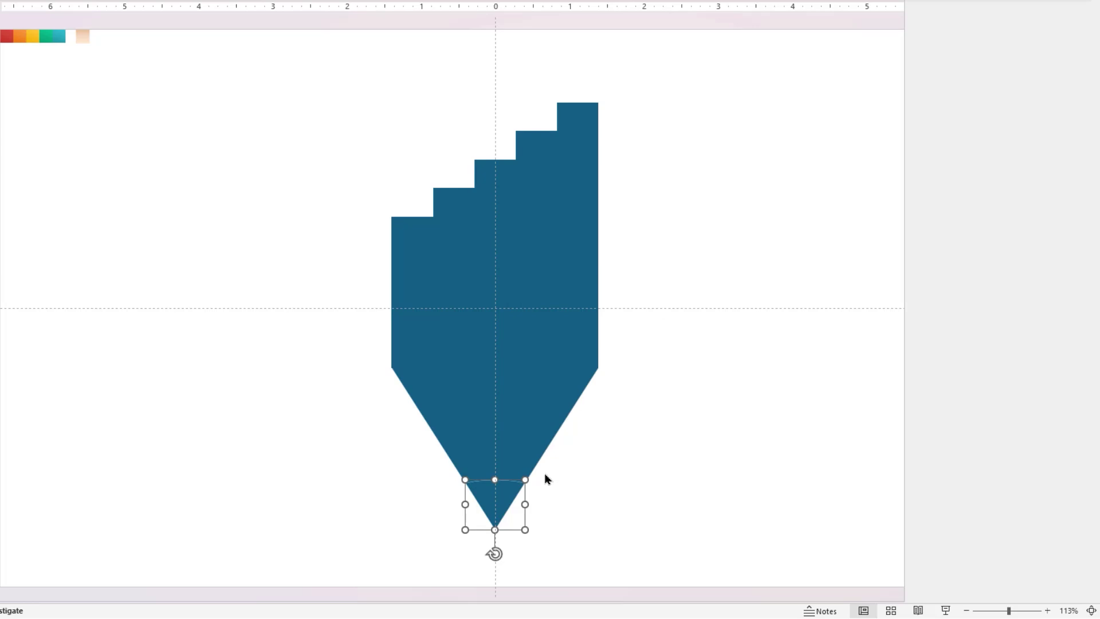
left_click(934, 155)
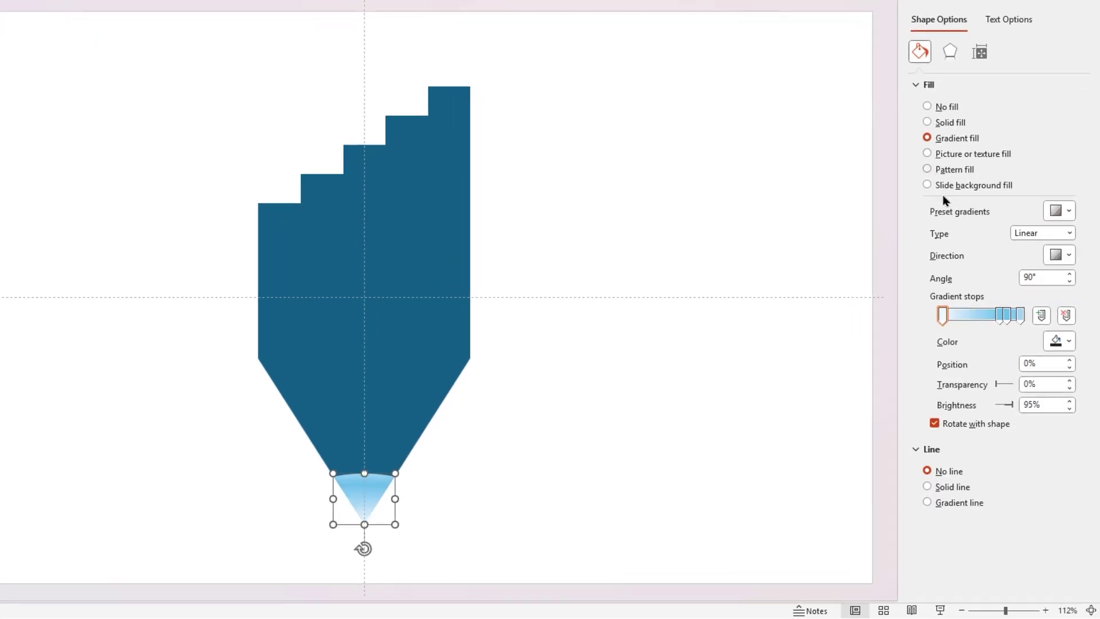
left_click(1022, 325)
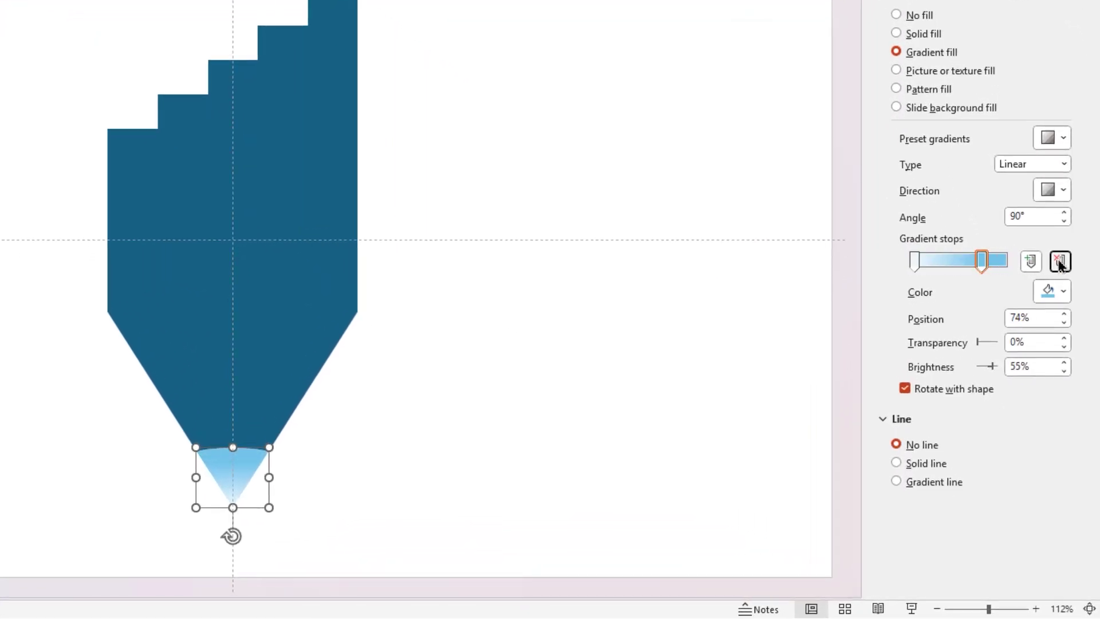
left_click(1053, 190)
left_click(976, 261)
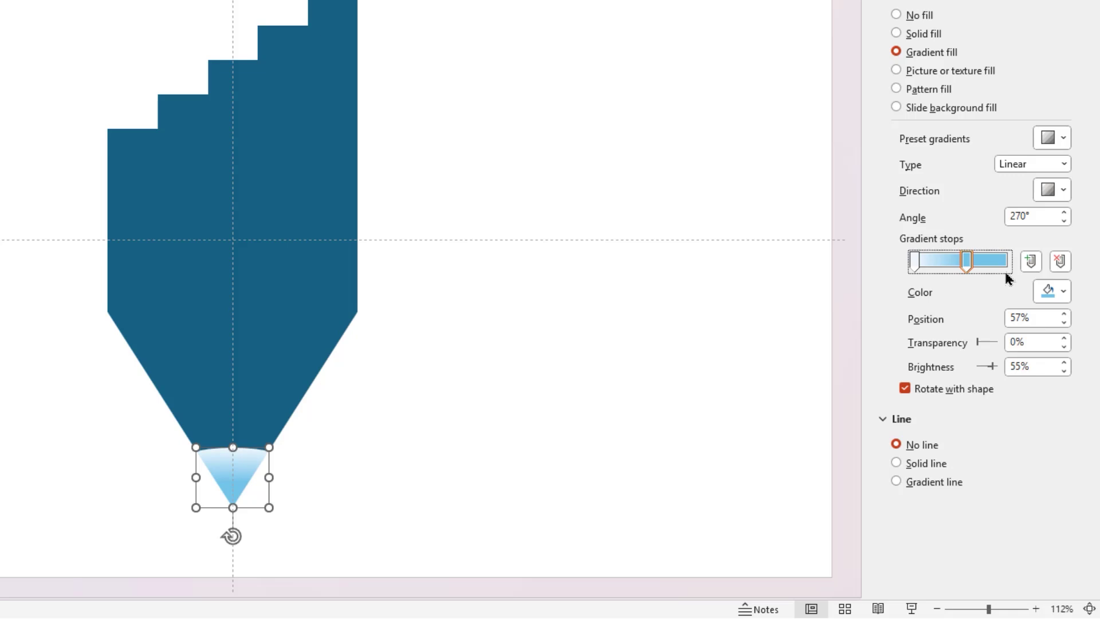
left_click(1052, 291)
left_click(975, 369)
left_click(1036, 291)
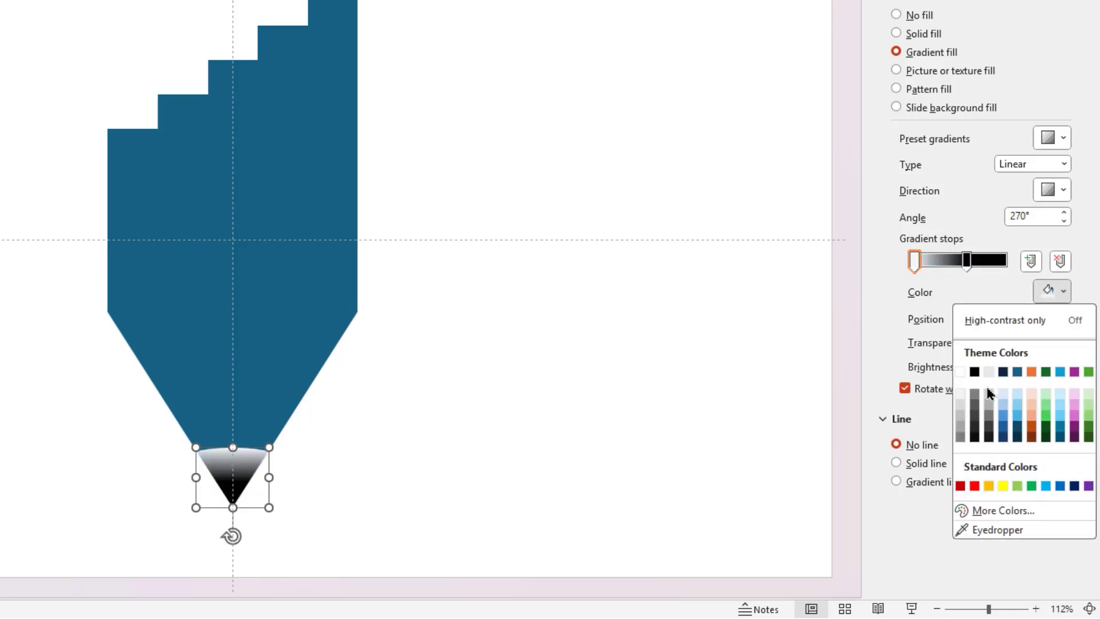
left_click(985, 392)
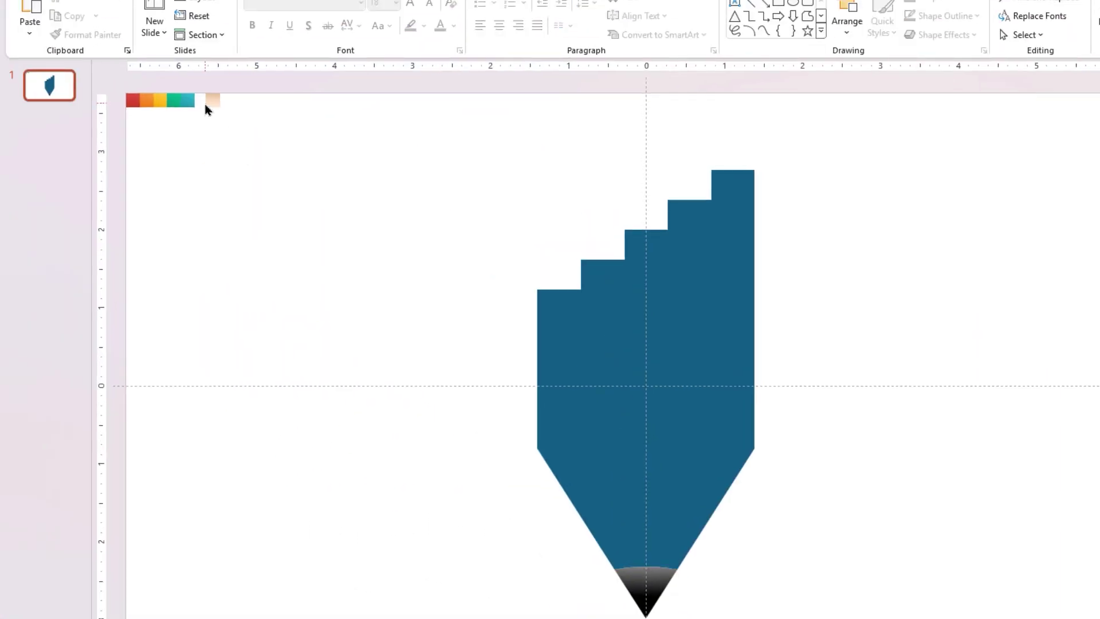
Copy the beige, red and orange swatch formats onto the cone and first two bars
left_click(212, 100)
key("ctrl+shift+c")
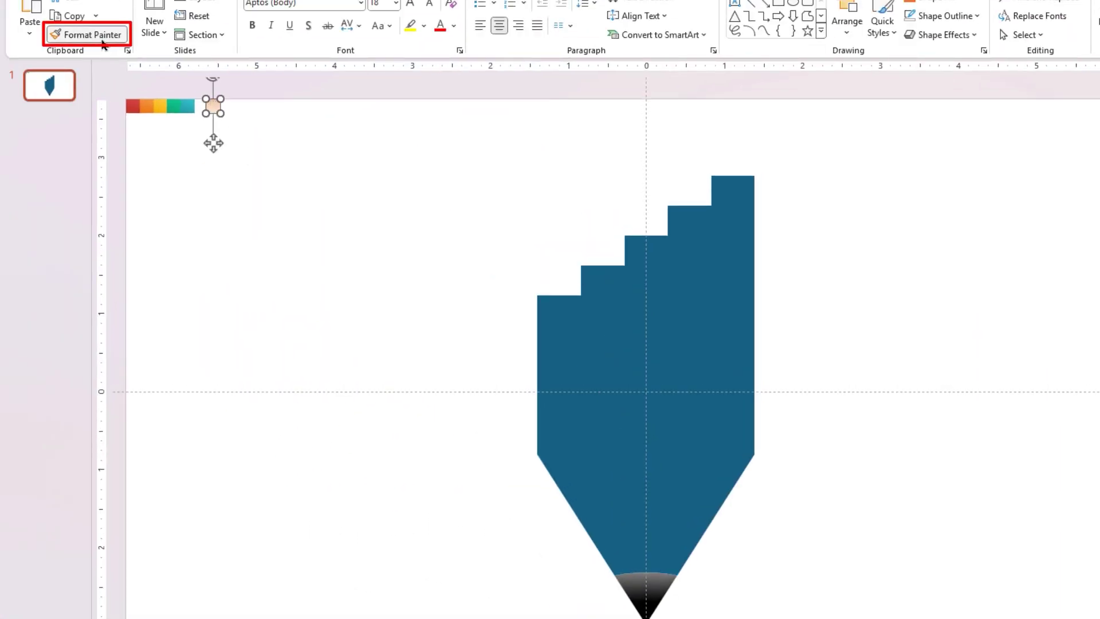
left_click(646, 493)
key("ctrl+shift+v")
left_click(132, 101)
key("ctrl+shift+c")
left_click(534, 336)
key("ctrl+shift+v")
left_click(146, 101)
key("ctrl+shift+c")
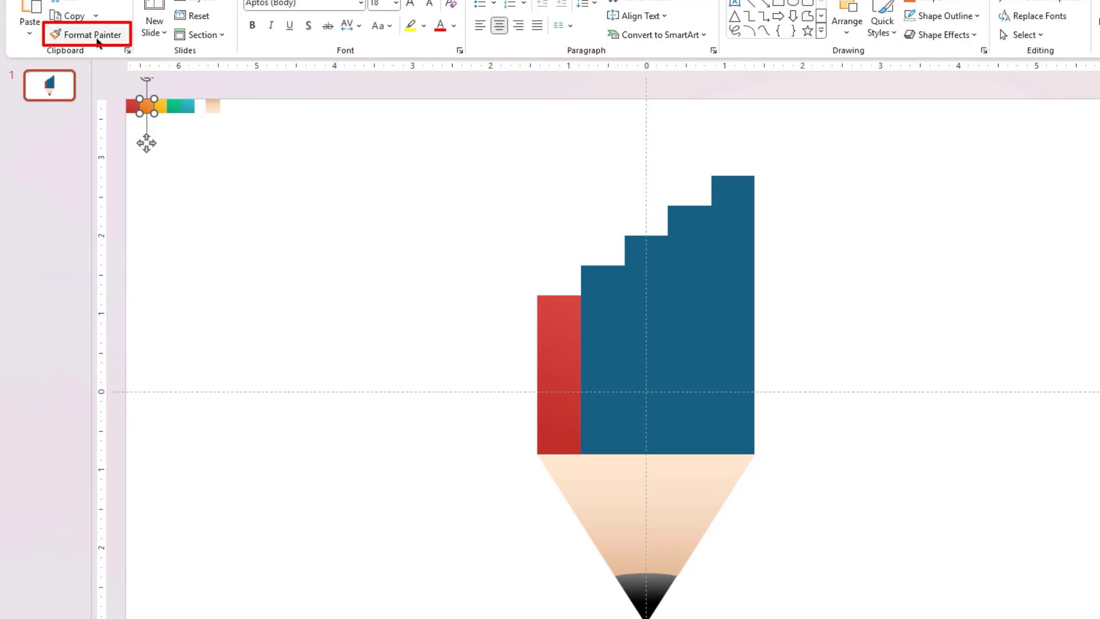
left_click(603, 355)
key("ctrl+shift+v")
Apply the yellow, green and teal swatch formats to the third, fourth and fifth bars
left_click(160, 101)
key("ctrl+shift+c")
left_click(646, 344)
key("ctrl+shift+v")
left_click(178, 102)
key("ctrl+shift+c")
left_click(693, 295)
key("ctrl+shift+v")
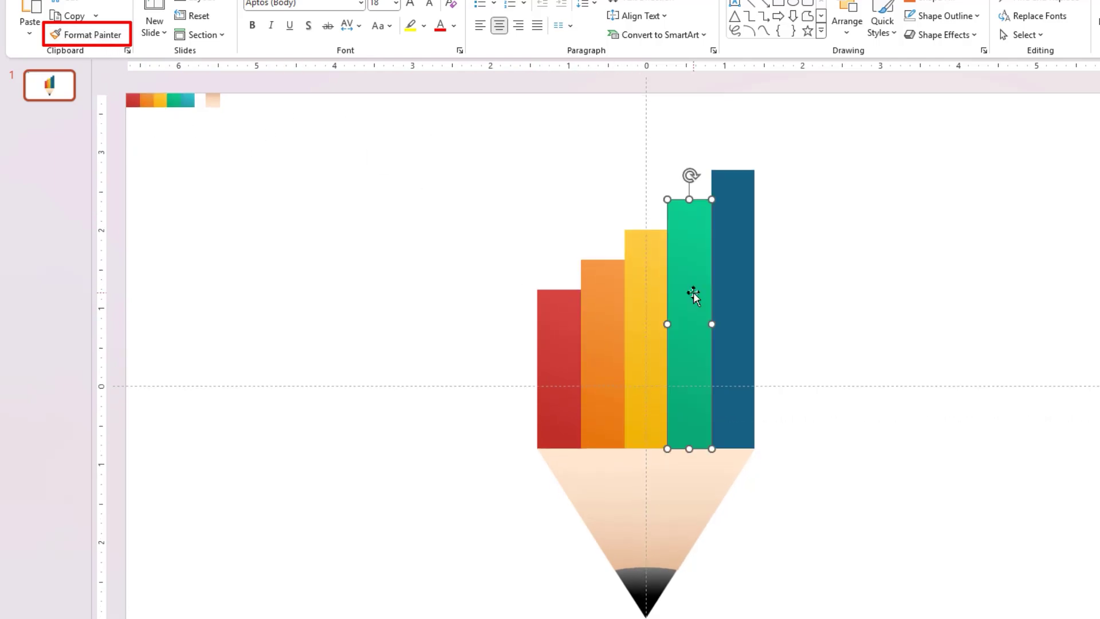
left_click(188, 102)
key("ctrl+shift+c")
left_click(736, 373)
key("ctrl+shift+v")
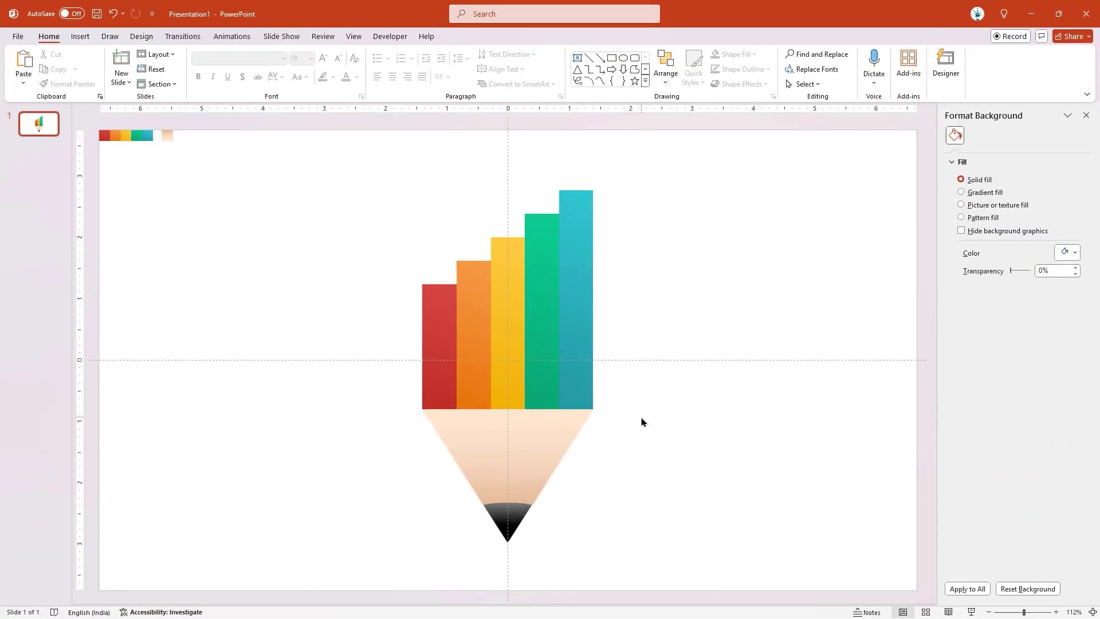
Undo the last change and group the five bars, cone and tip into one pencil
key("ctrl+z")
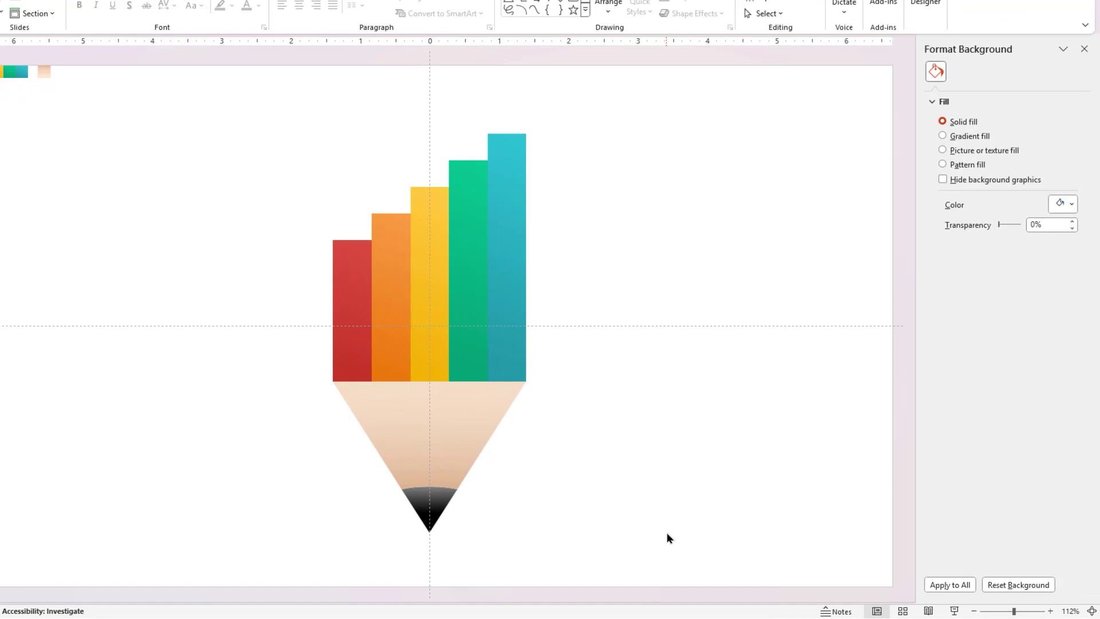
left_click_drag(717, 562, 350, 172)
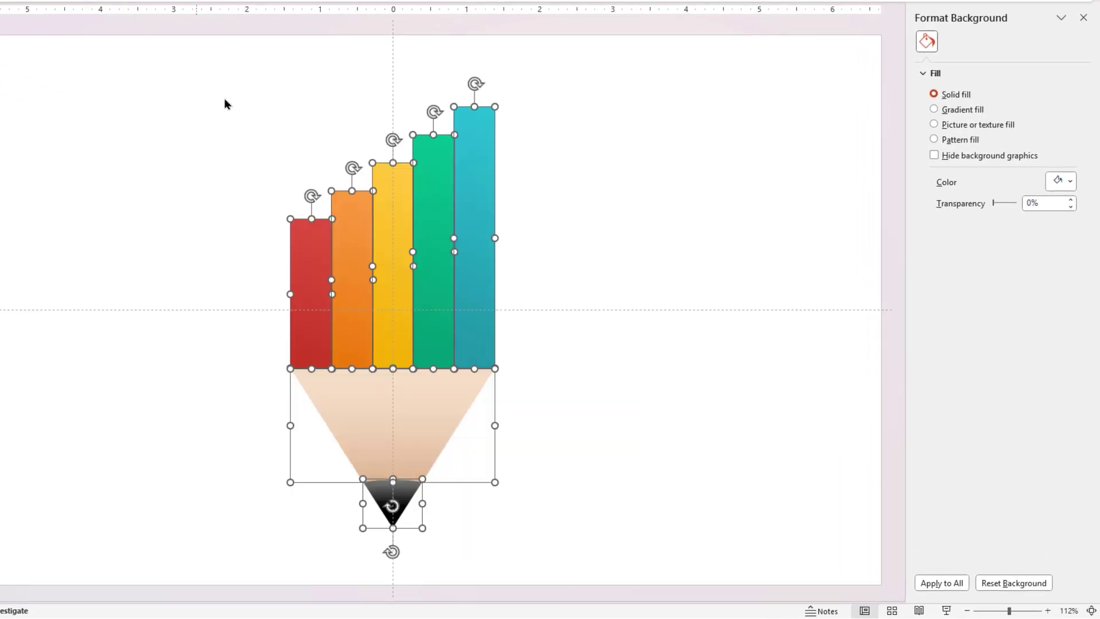
right_click(475, 193)
left_click(664, 308)
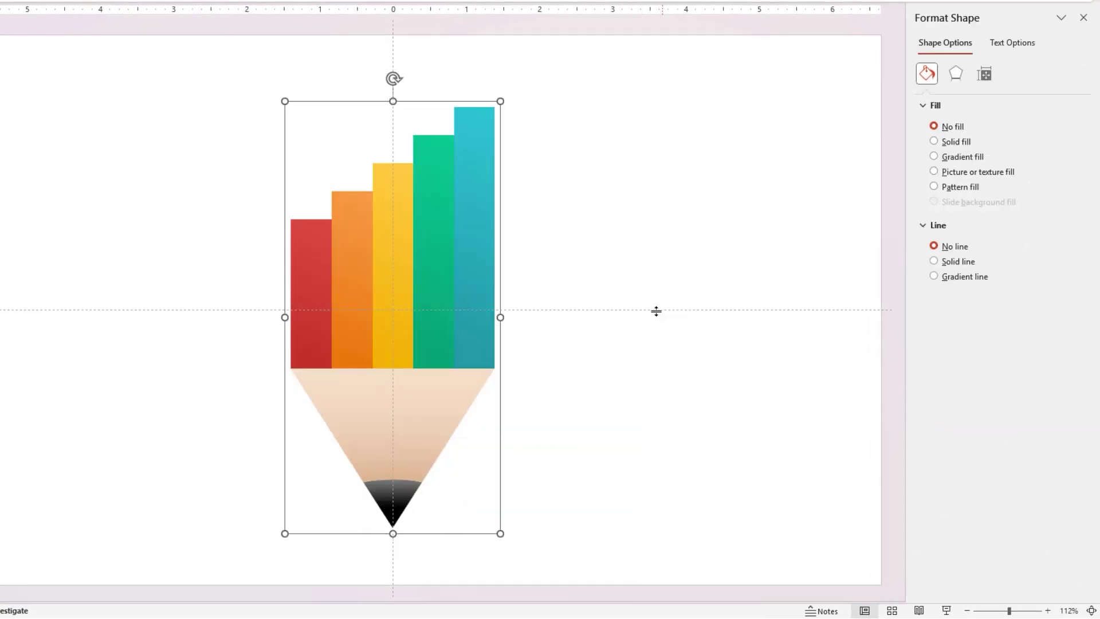
Tilt the pencil group with a Parallel 3-D rotation preset
left_click(958, 80)
left_click(921, 201)
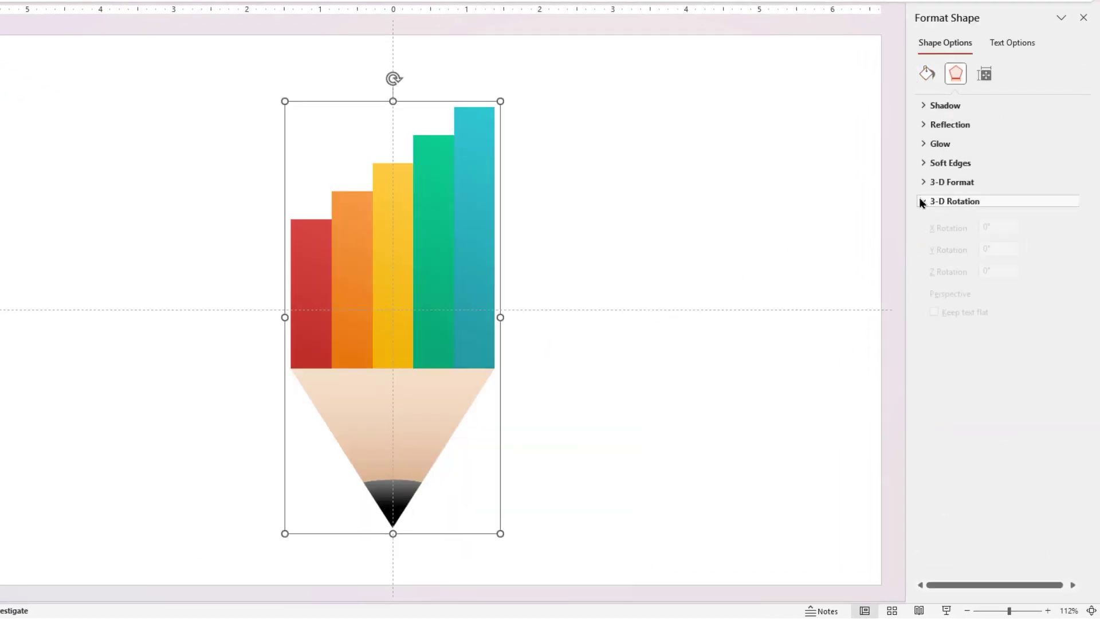
left_click(1071, 228)
left_click(988, 424)
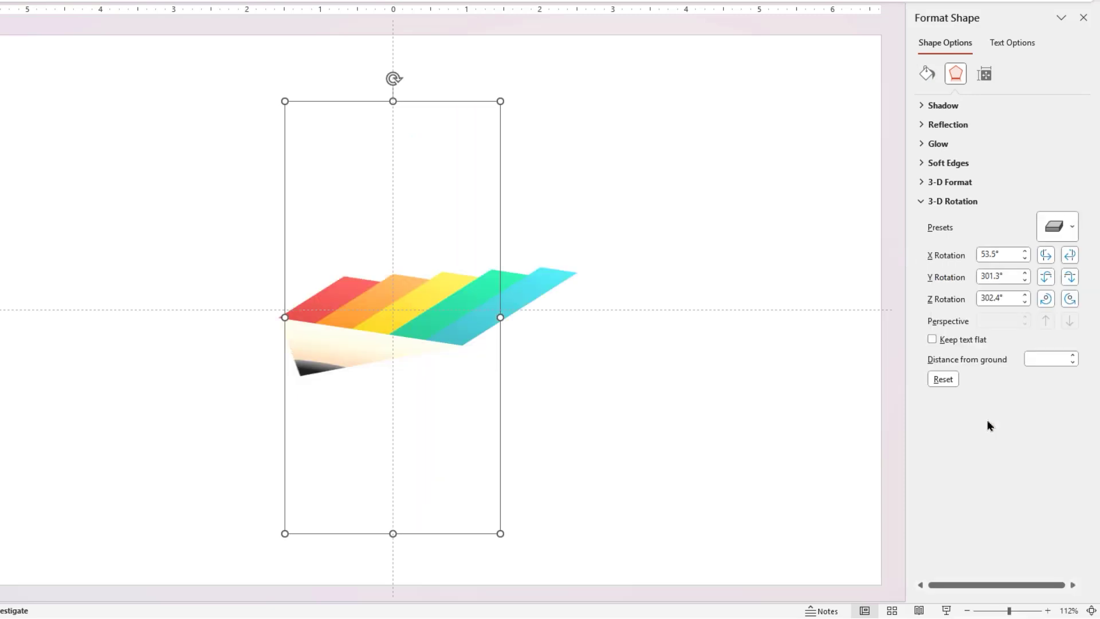
Set the pencil's 3-D depth to 17 pt and adjust its rotation to Y 339.8°
left_click(921, 182)
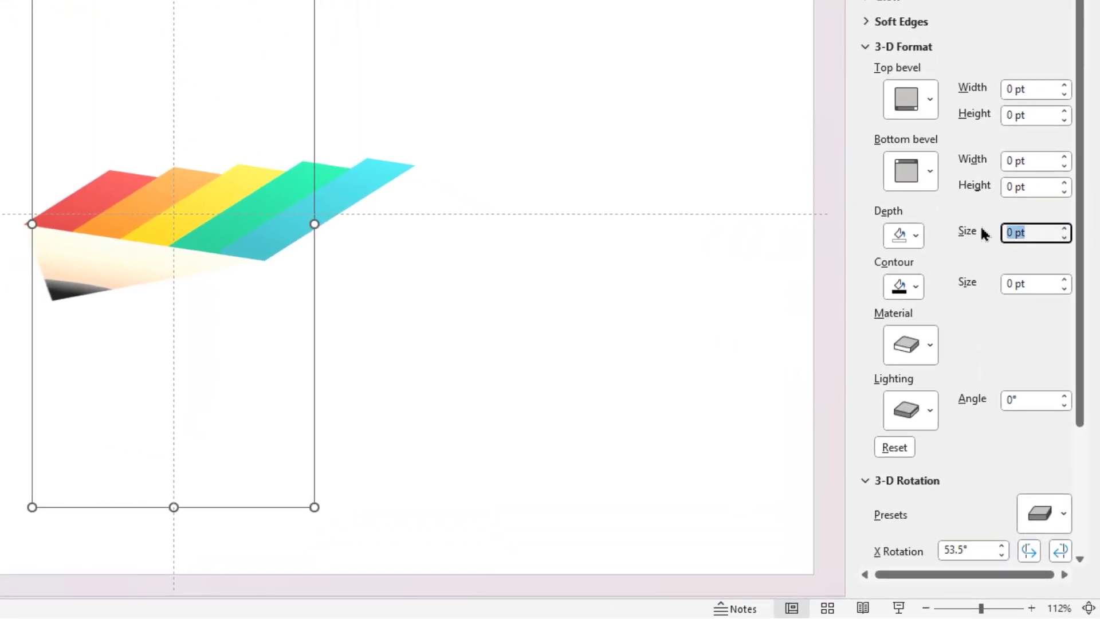
type("17")
scroll(1063, 259, "down", 5)
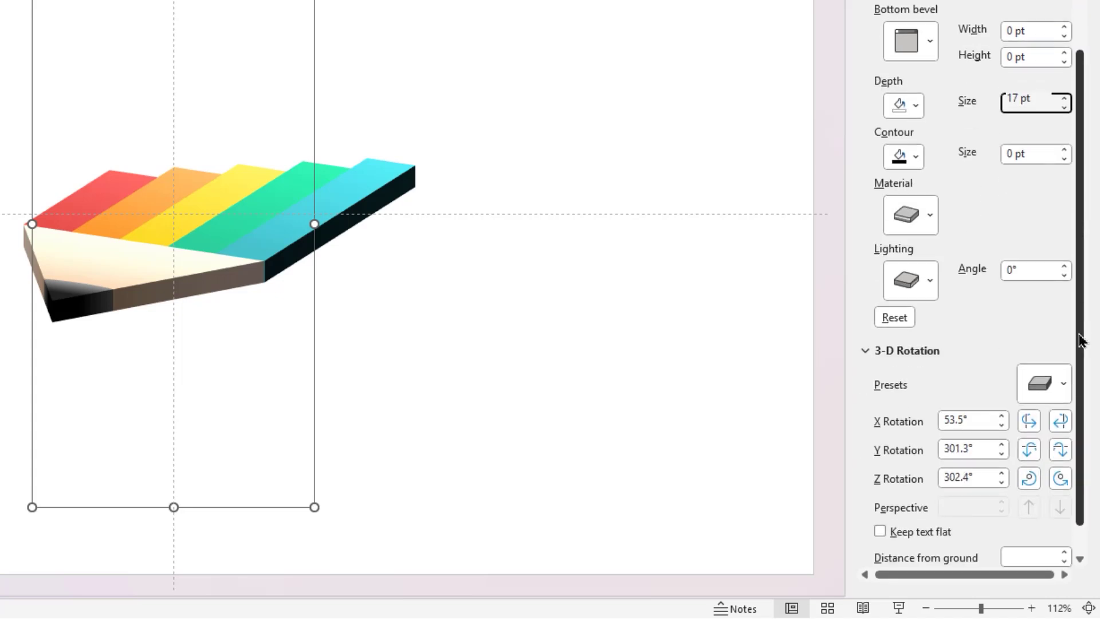
left_click(1029, 415)
left_click(1029, 414)
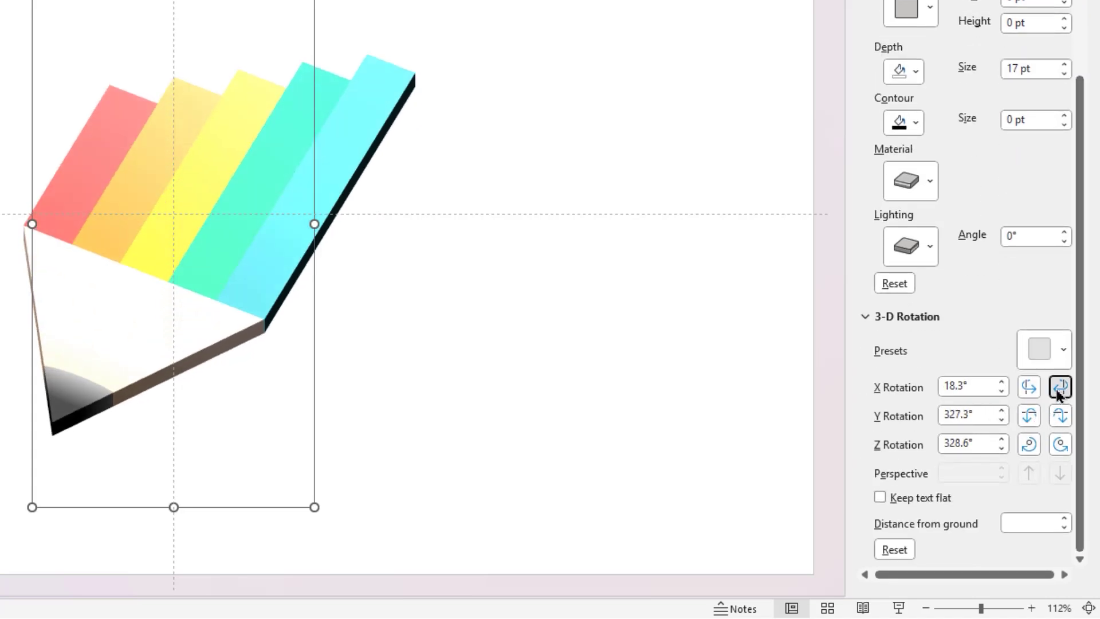
left_click(1060, 387)
left_click(1030, 415)
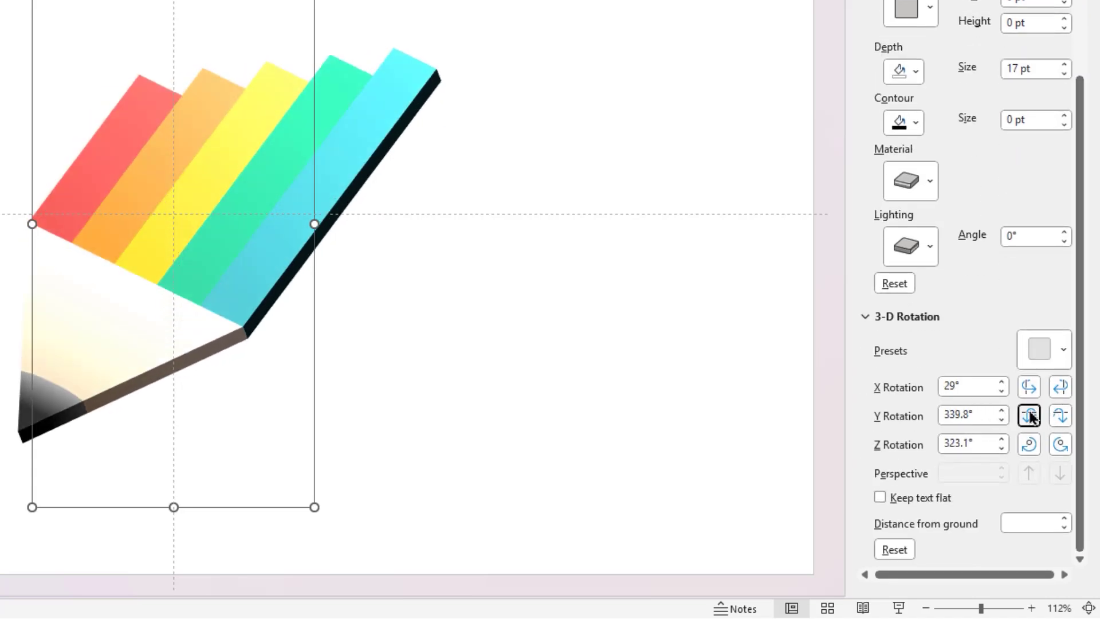
Give the pencil a Translucent material and a Neutral lighting preset
left_click(931, 186)
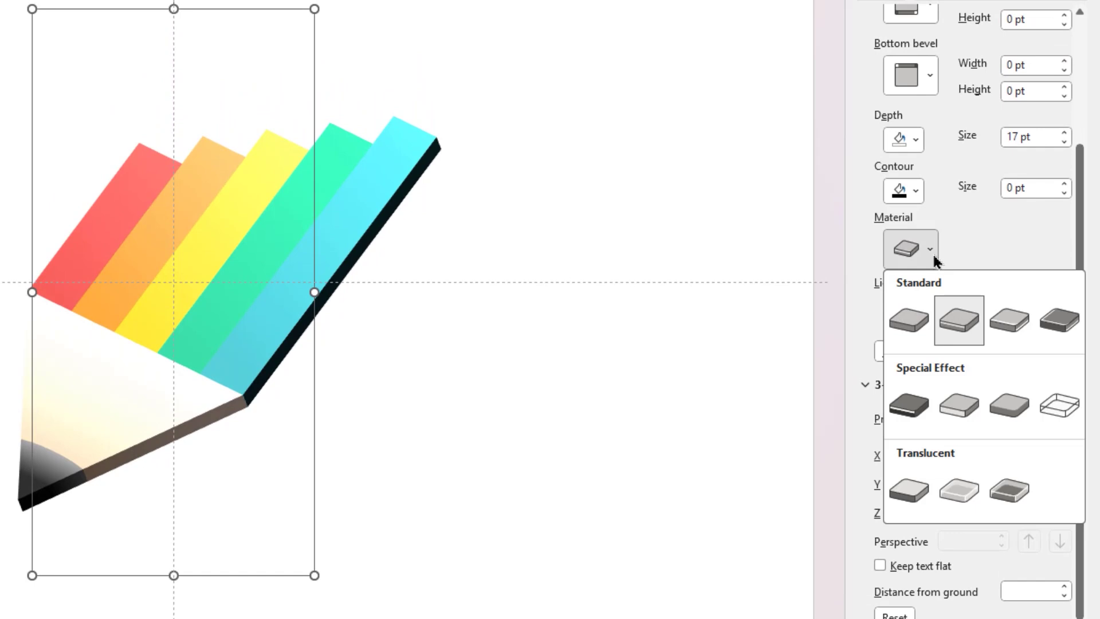
left_click(911, 490)
left_click(907, 315)
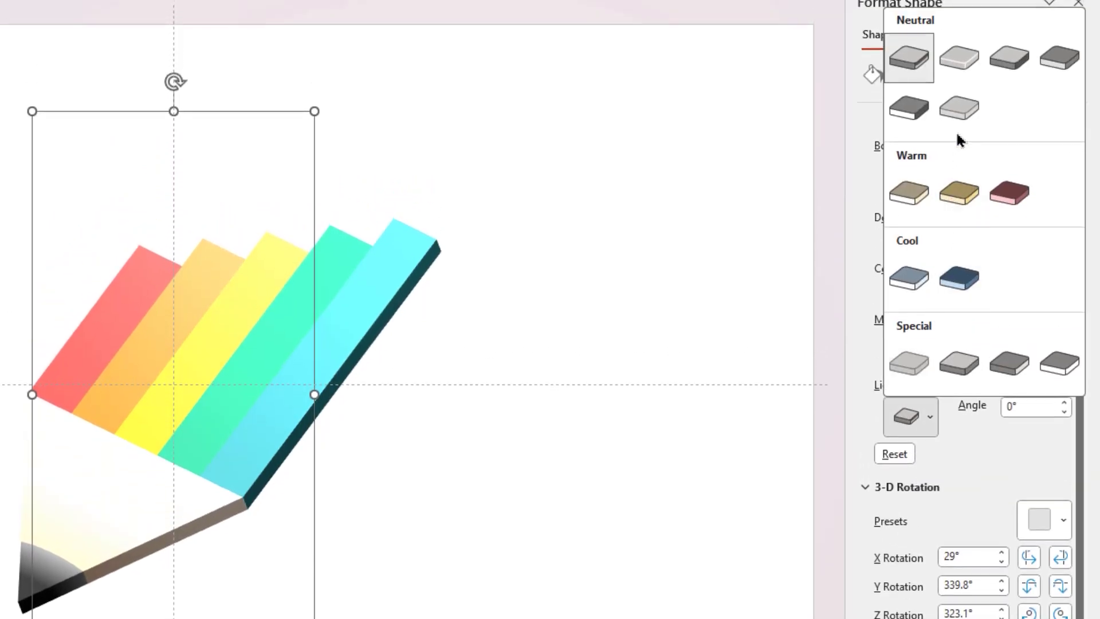
left_click(961, 122)
Add an Offset: Top shadow at 103% size with more blur, then move the pencil lower
scroll(949, 211, "up", 3)
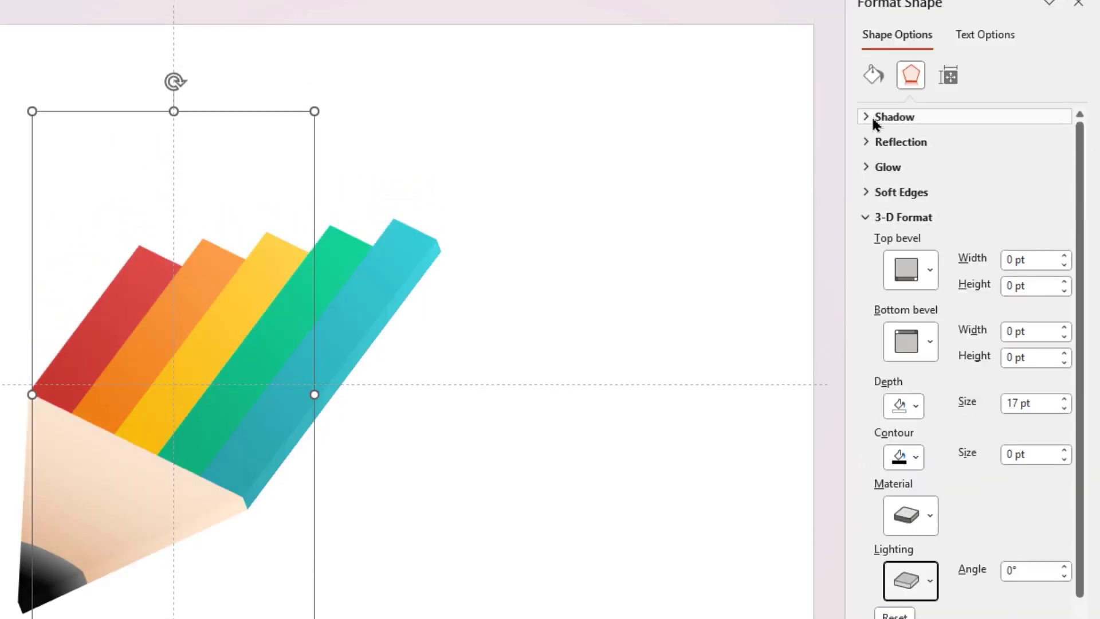
left_click(874, 117)
left_click(1048, 143)
left_click(1023, 392)
left_click(1064, 224)
left_click(1064, 224)
left_click(1064, 224)
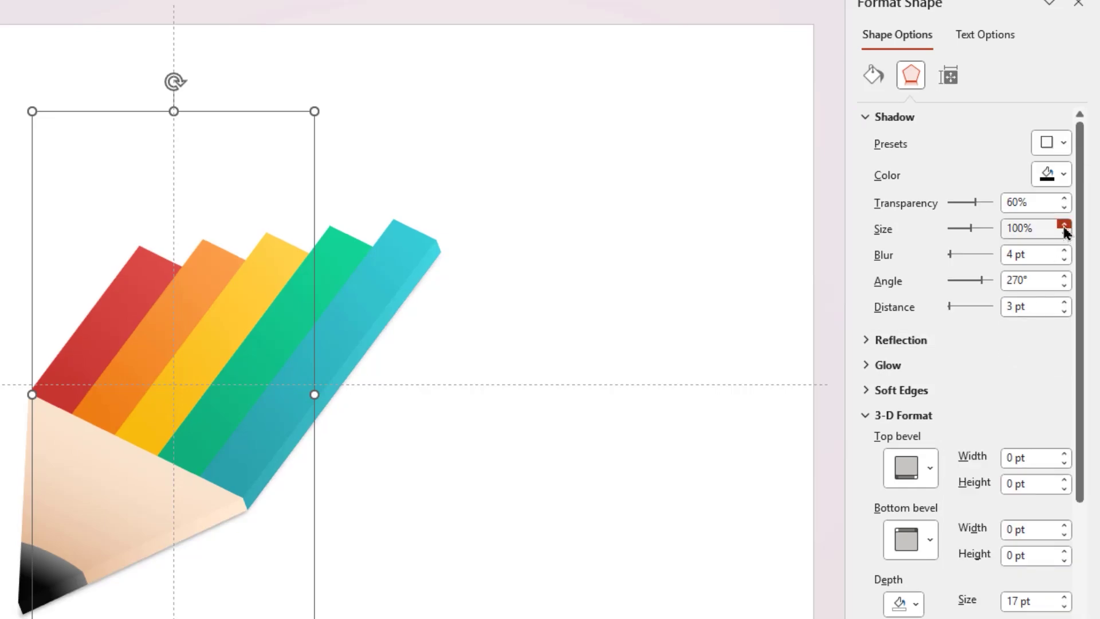
left_click_drag(950, 254, 956, 254)
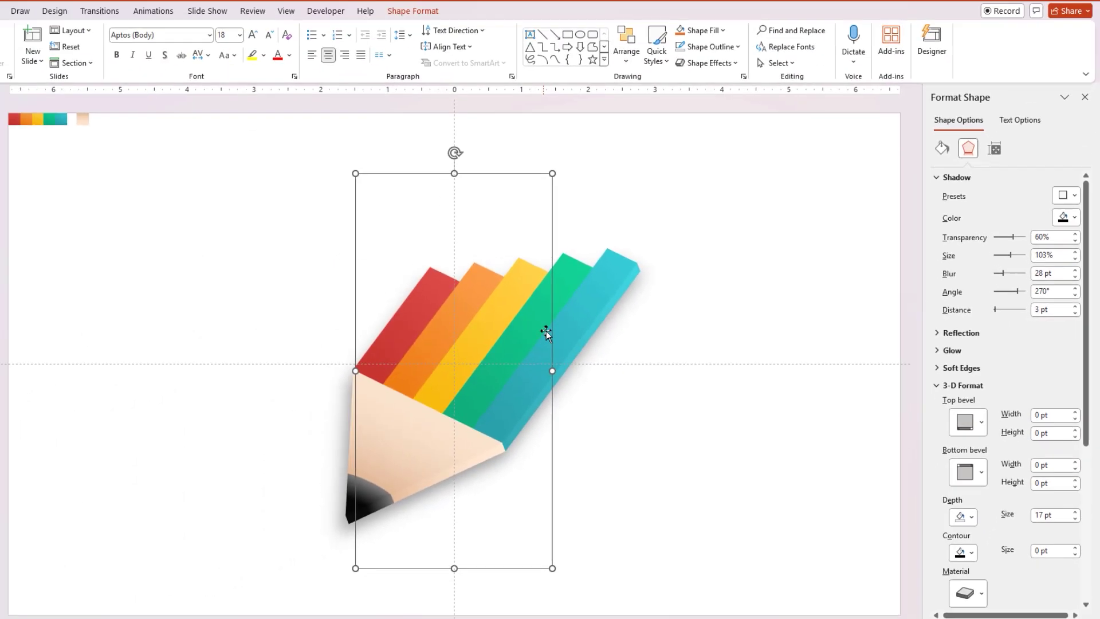
mouse_move(305, 327)
left_mouse_down()
mouse_move(246, 387)
mouse_move(213, 380)
left_mouse_up()
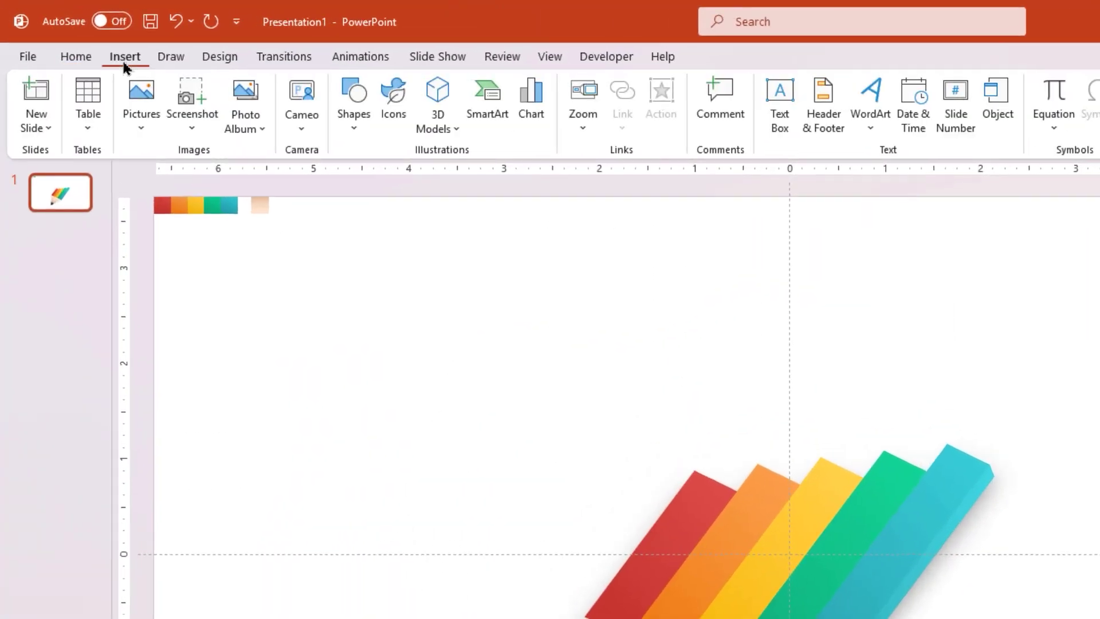
Draw a short line above the teal bar's end and copy it above the other bars
left_click(353, 115)
left_click(366, 180)
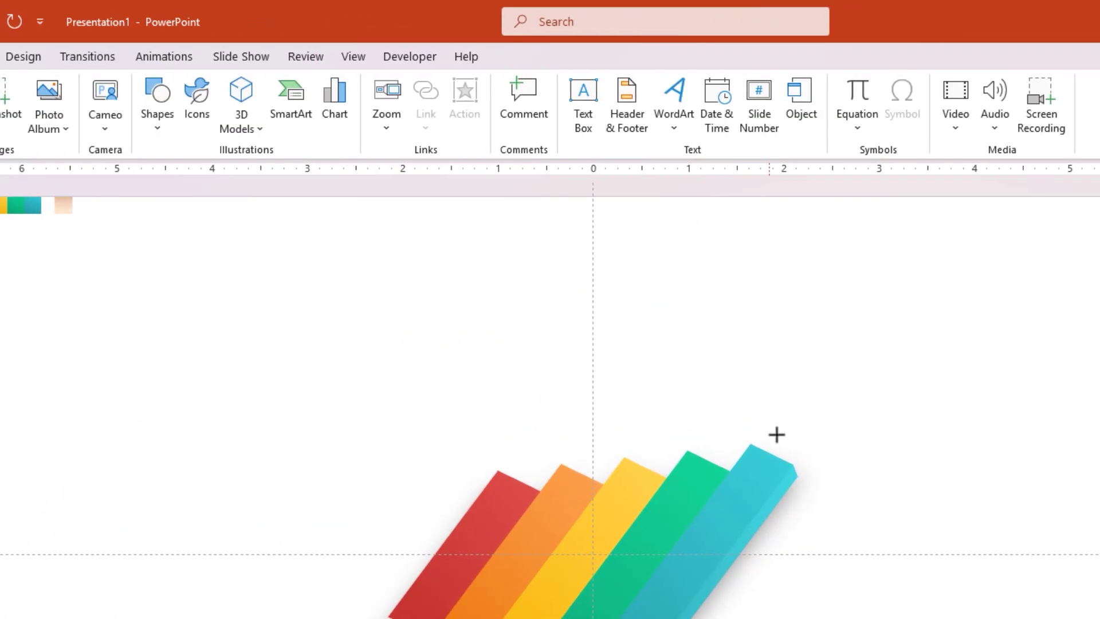
left_click_drag(807, 447, 727, 453)
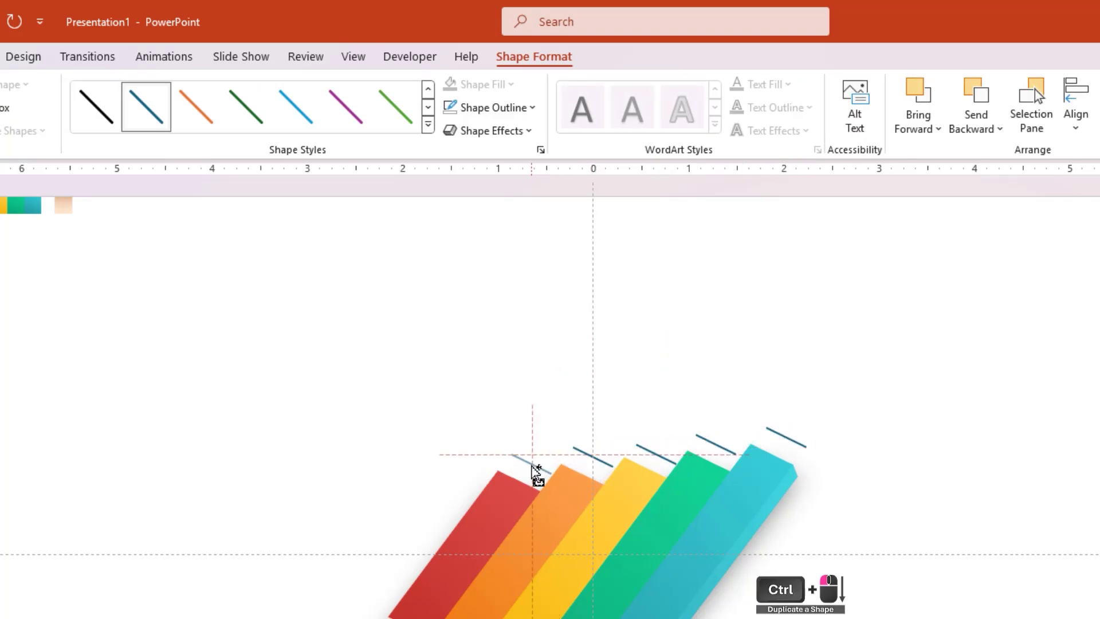
left_click_drag(536, 473, 537, 474)
left_click(865, 538)
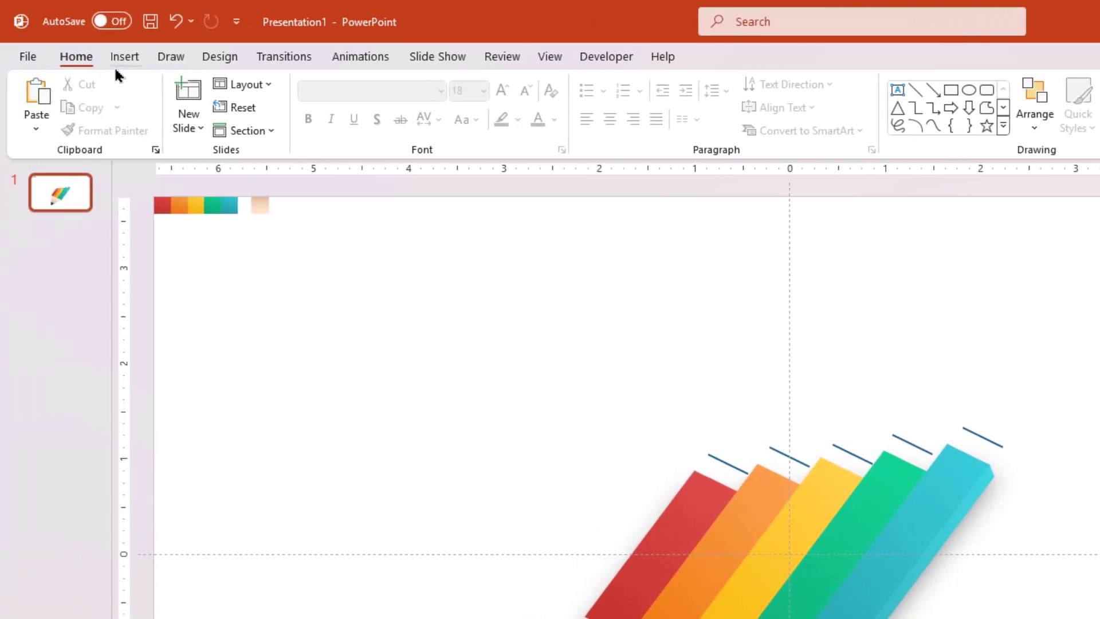
Draw freeform angled leader lines from each bar's tick outward, then select all the lines
left_click(123, 57)
left_click(354, 129)
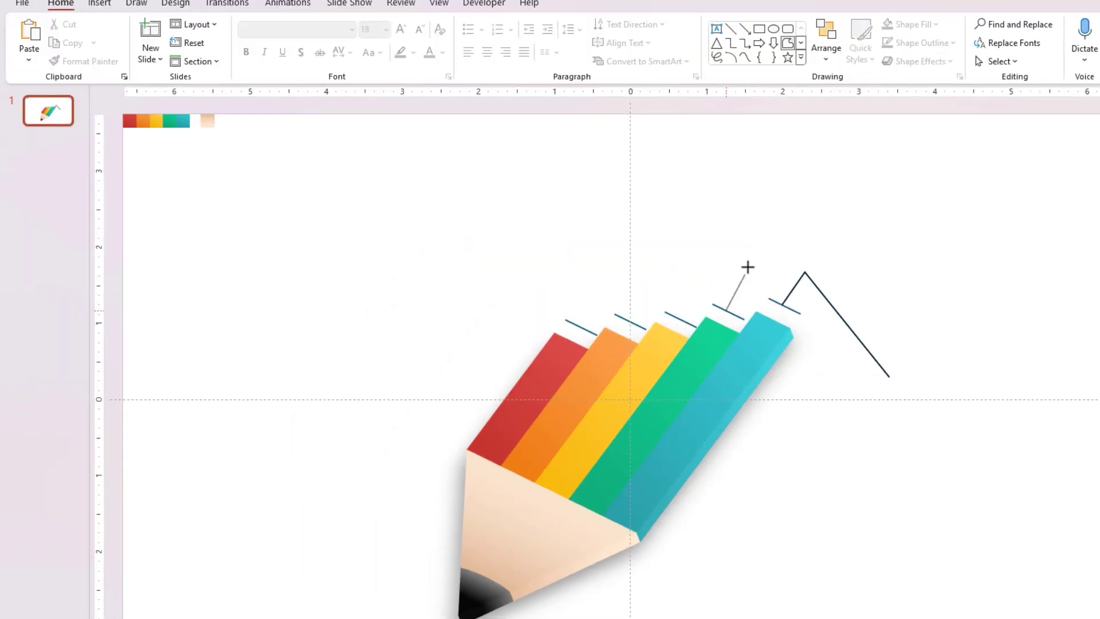
key("Escape")
left_click(681, 318)
left_click(677, 245)
key("Escape")
left_click(630, 321)
left_click(645, 295)
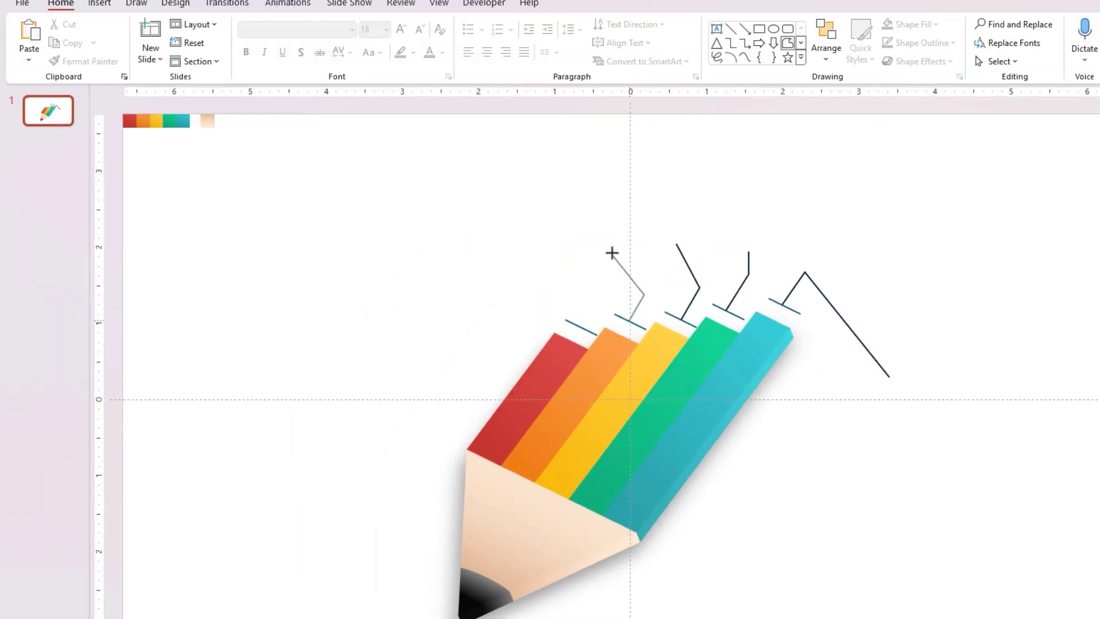
left_click(593, 248)
key("Escape")
left_click(581, 327)
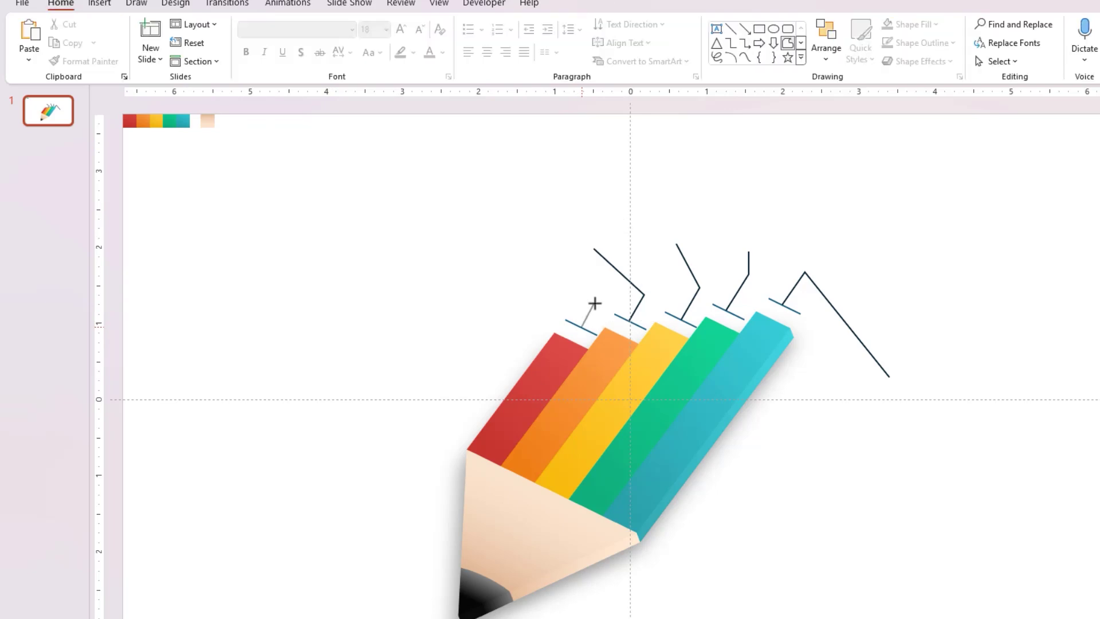
left_click(471, 310)
key("Escape")
left_click_drag(402, 177, 948, 400)
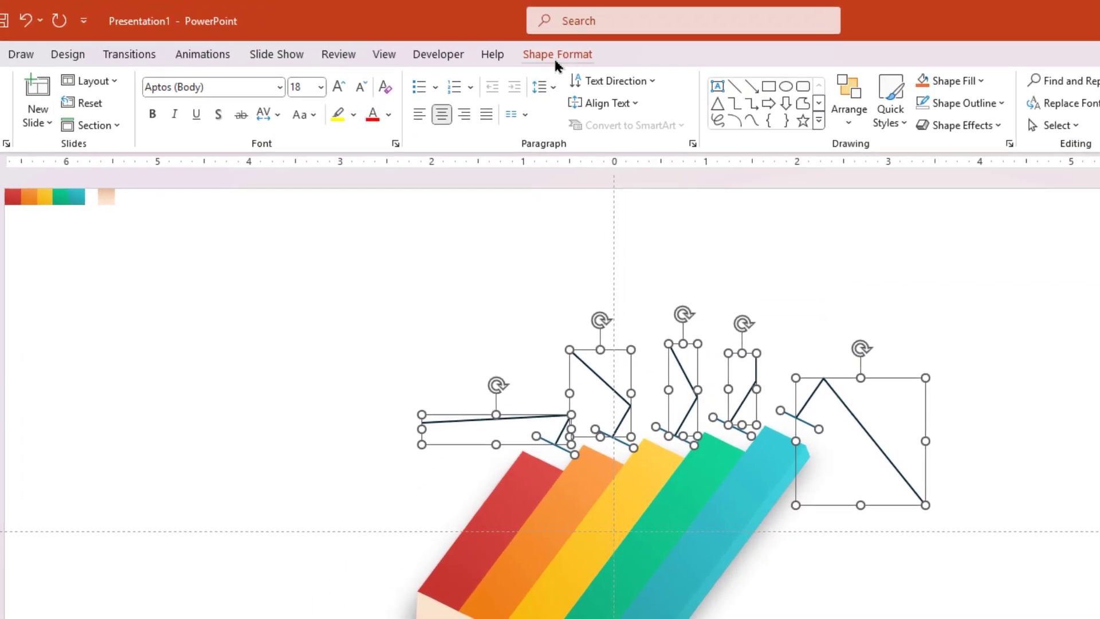
Colour all leader and tick lines dark grey with a 2¼ pt weight
left_click(578, 14)
left_click(558, 60)
left_click(519, 181)
left_click(519, 103)
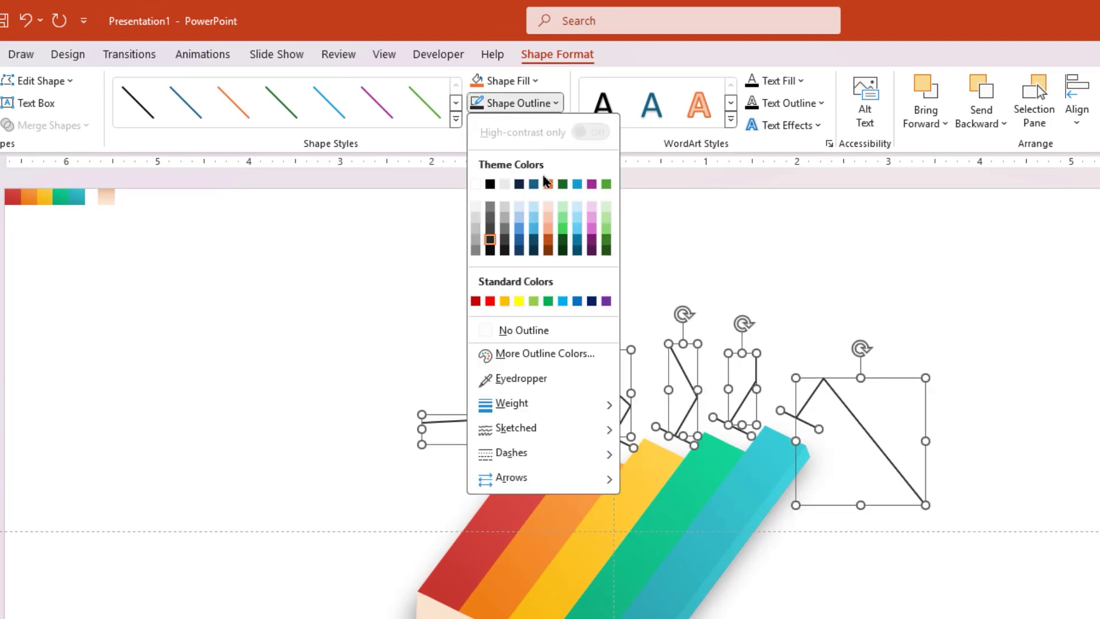
mouse_move(607, 404)
left_click(686, 522)
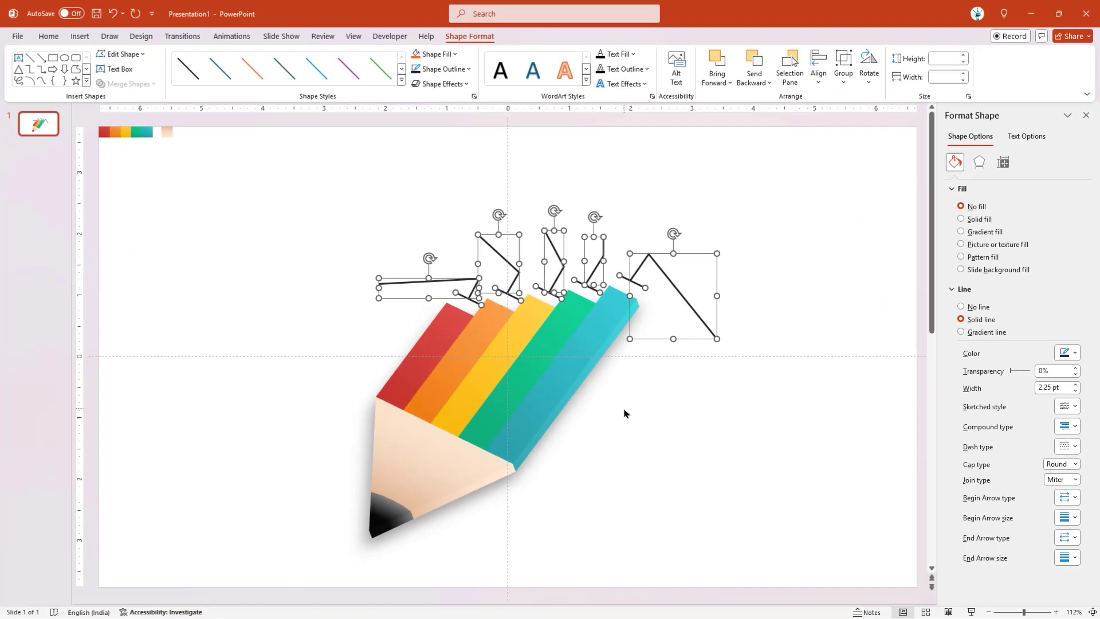
left_click(624, 413)
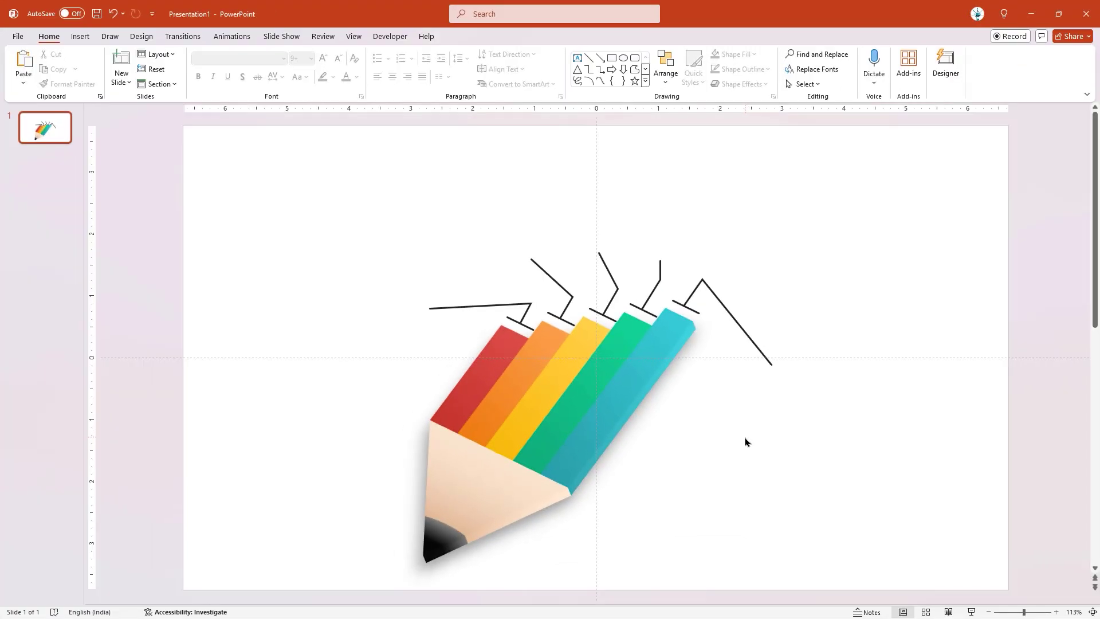
Paste the five icons, HEADING labels, placeholder text and the '5 Step 3D Pencil Infographic' title
key("ctrl+v")
left_click(722, 447)
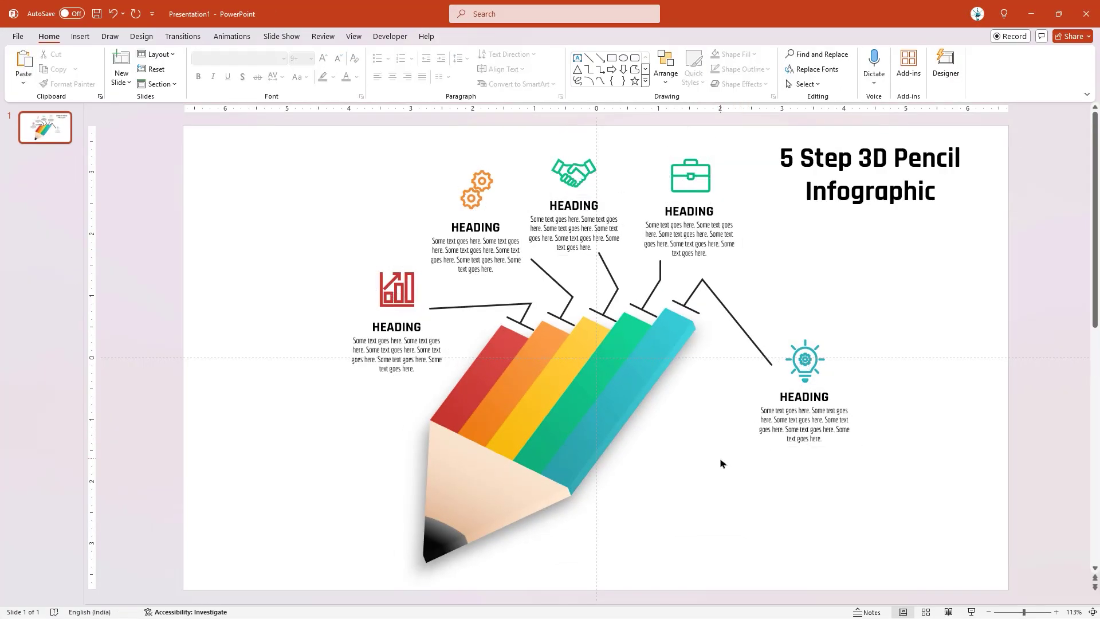